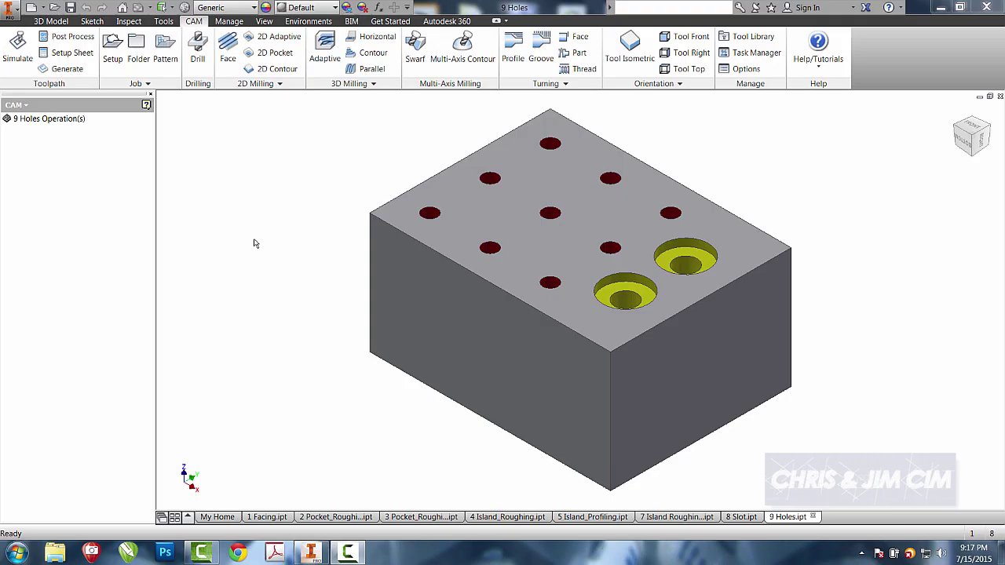
# Create Setup1 as a default milling setup with model orientation and stock box point origin
pyautogui.click(110, 55)
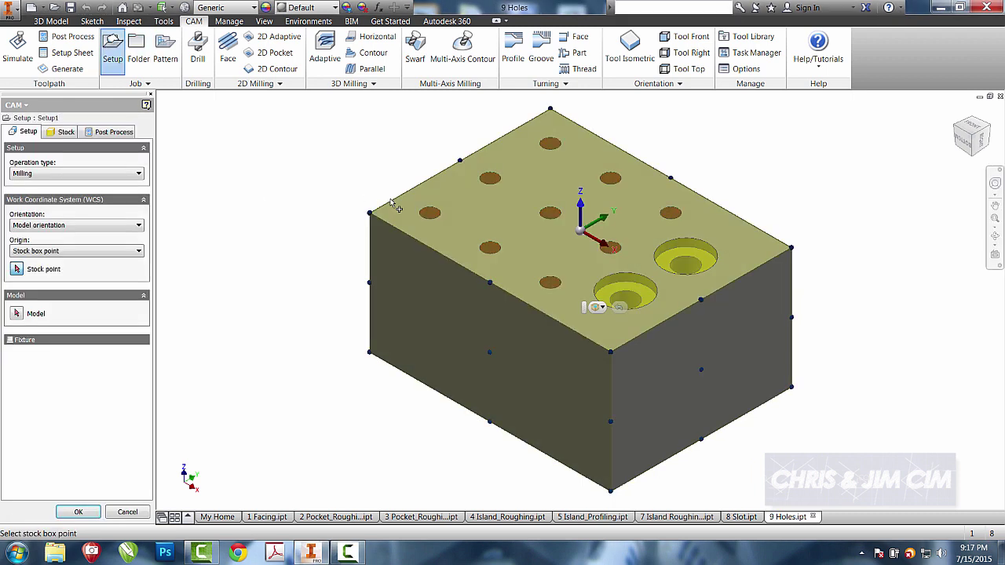
pyautogui.click(88, 510)
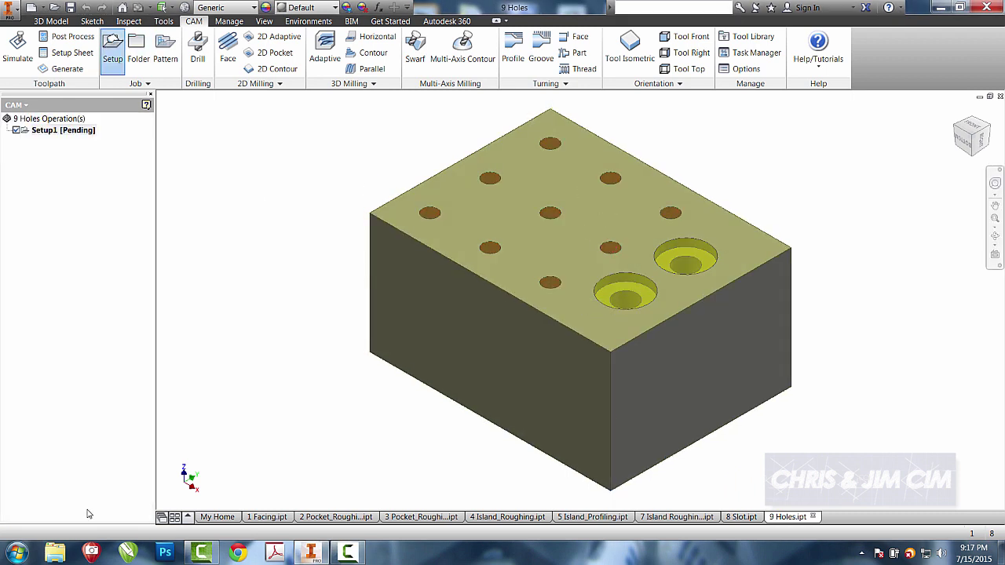
# Start a Drill operation using tool #3, the Ø1/4" flat end mill from the WCC-CIM library
pyautogui.click(197, 61)
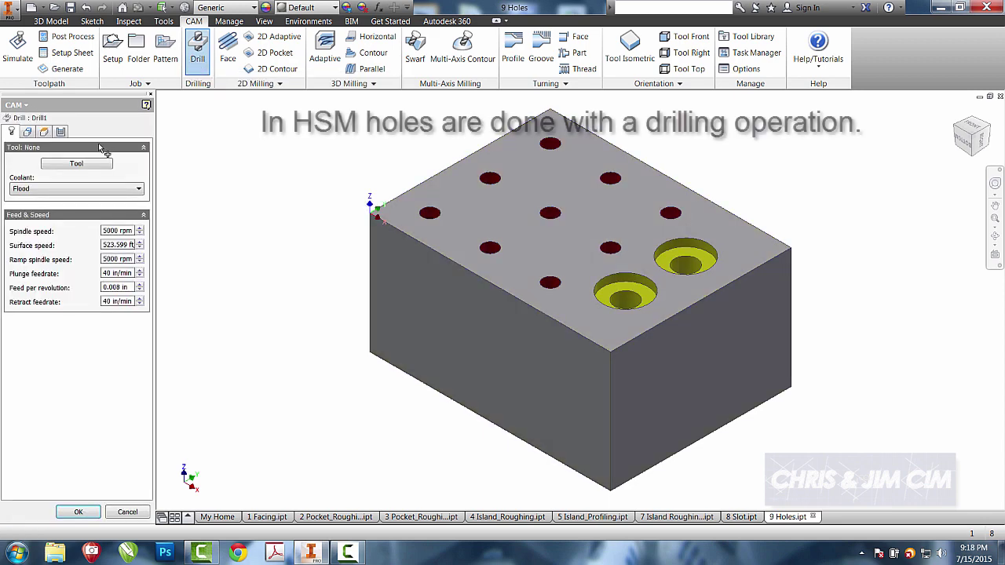
pyautogui.click(78, 164)
pyautogui.scroll(-6, 173, 228)
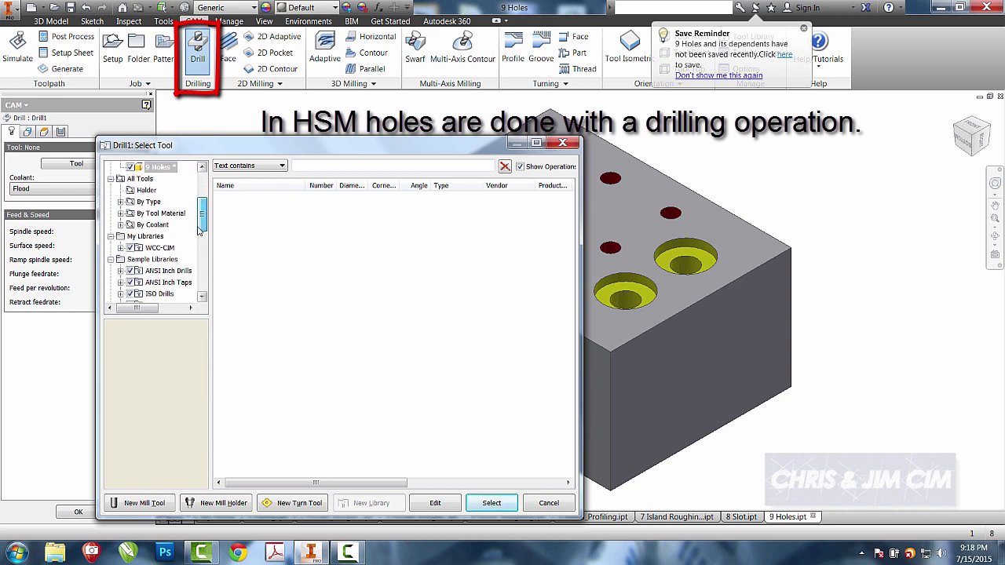
pyautogui.click(160, 202)
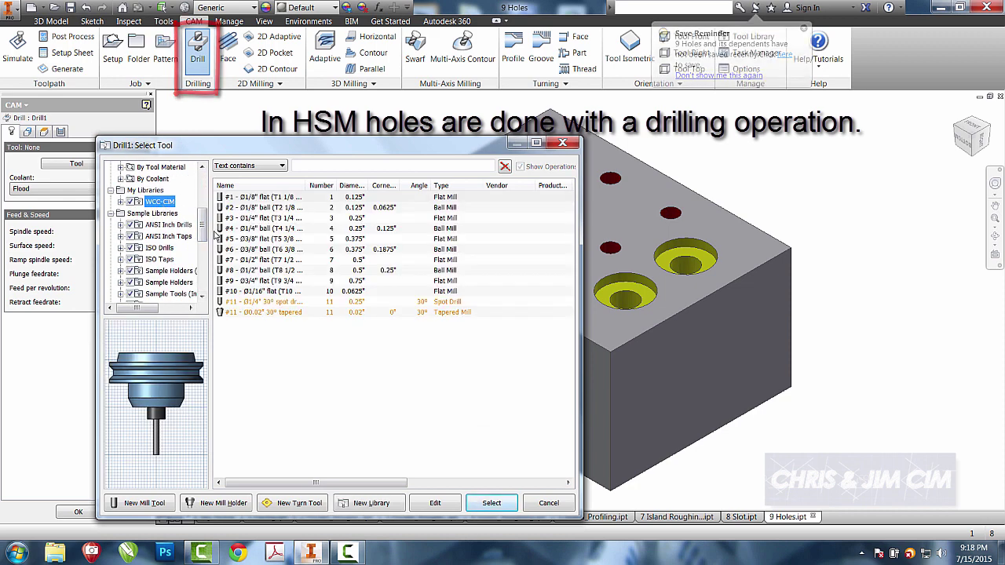
pyautogui.click(256, 220)
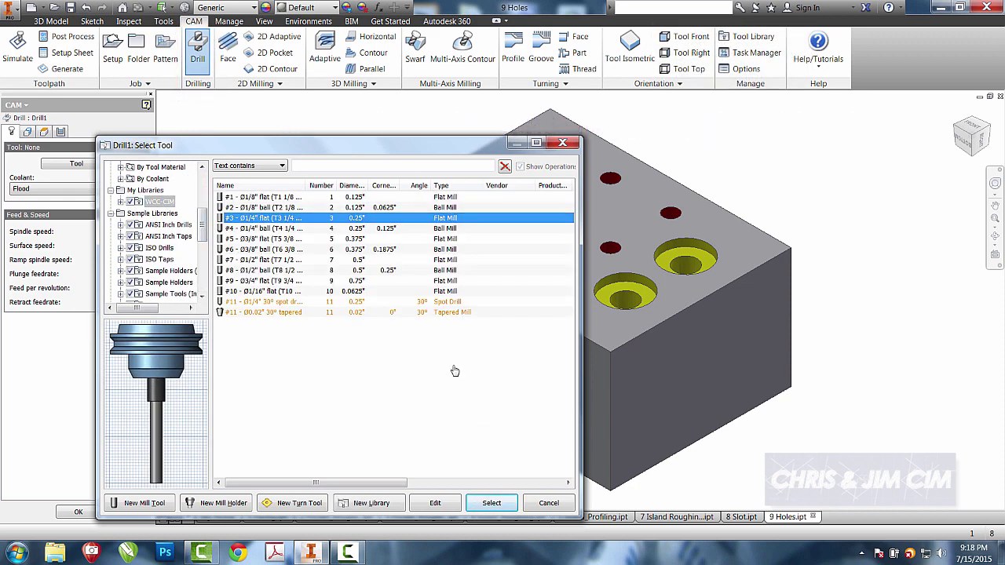
pyautogui.click(489, 504)
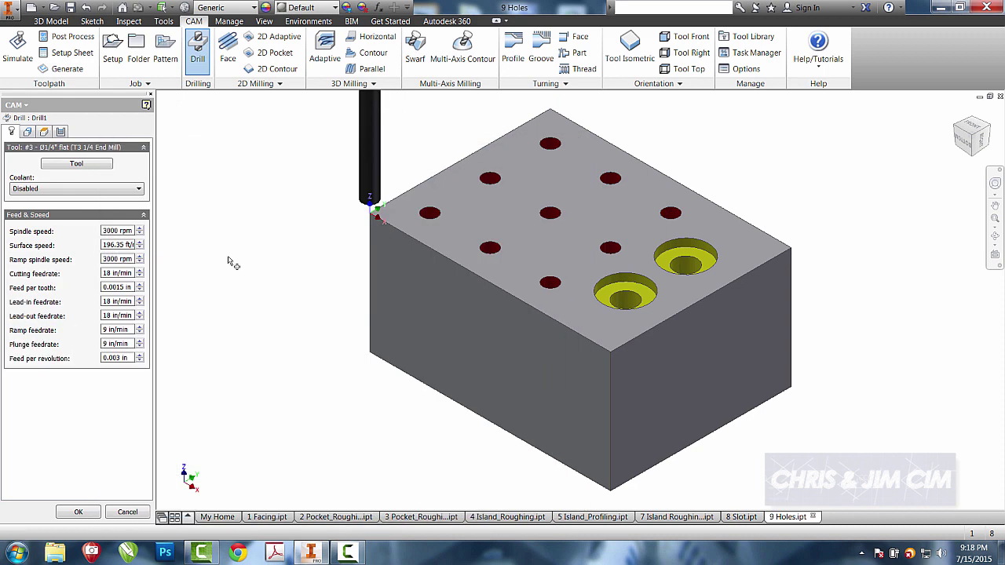
# Pick one 0.25 in hole face by Selected faces and include all same-diameter holes
pyautogui.click(27, 132)
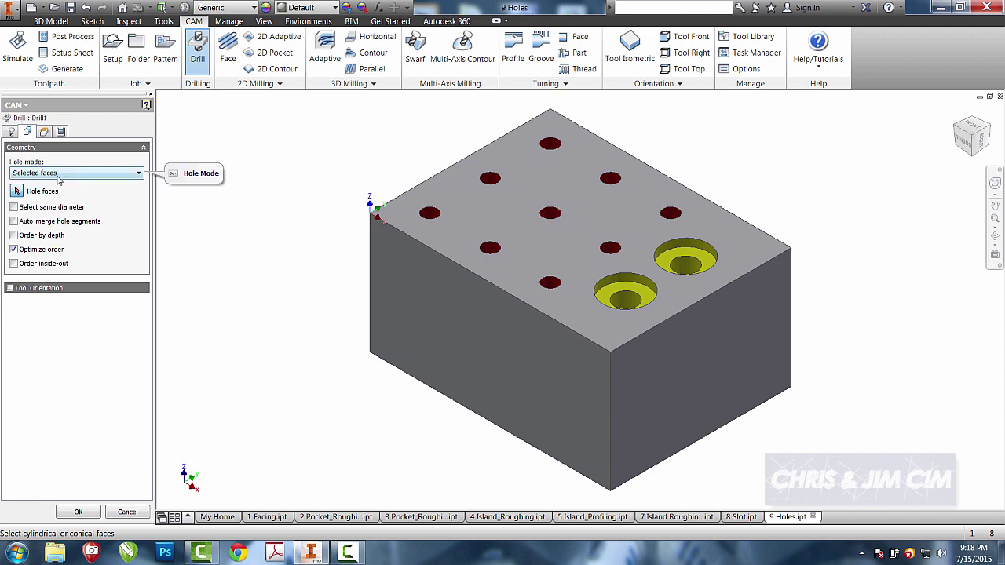
pyautogui.click(114, 178)
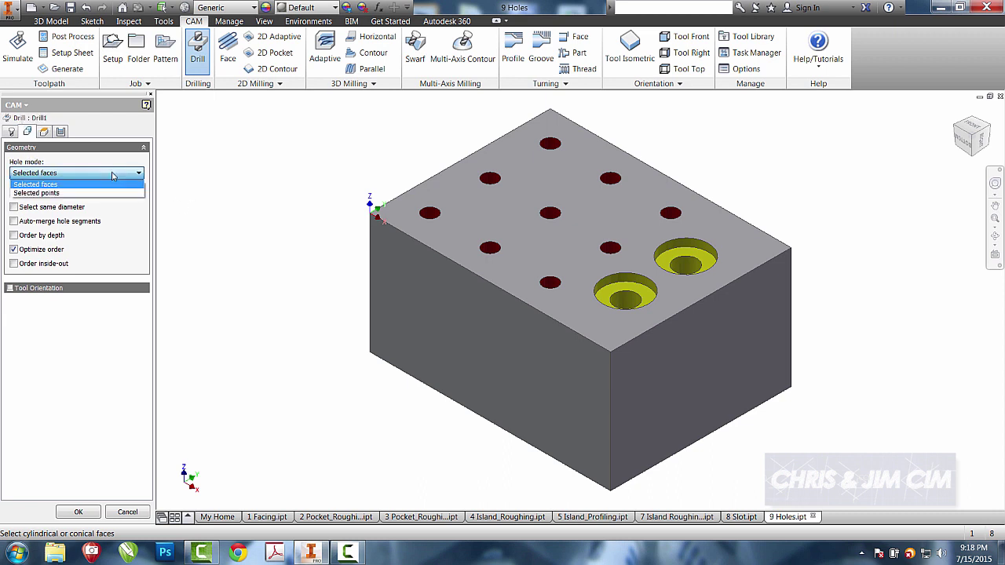
pyautogui.click(106, 184)
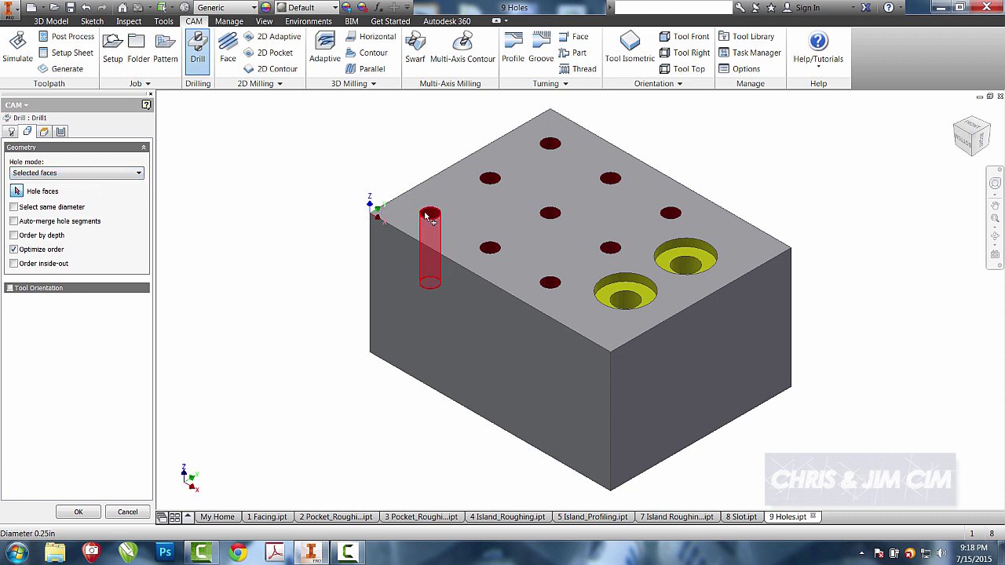
pyautogui.click(428, 218)
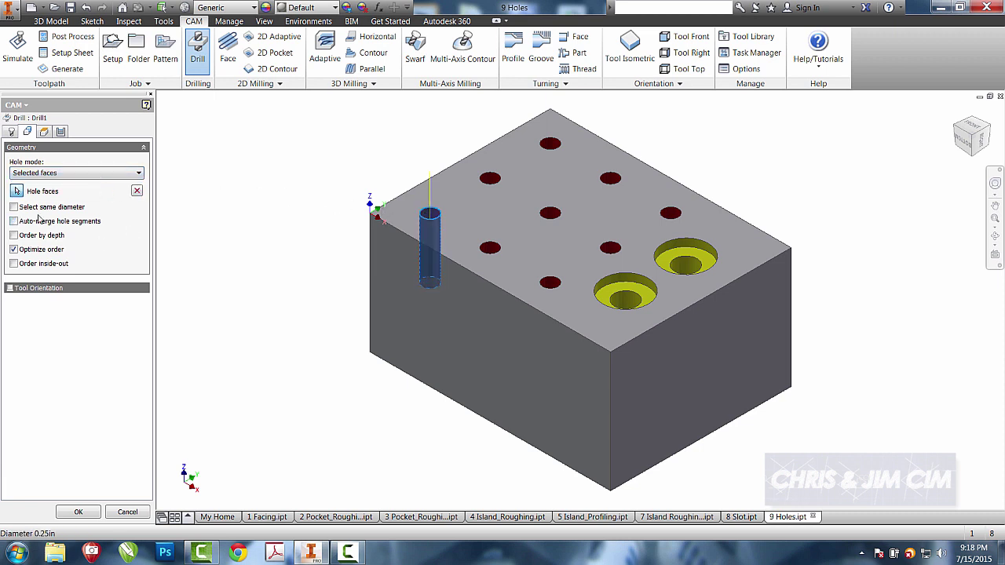
pyautogui.moveTo(35, 212)
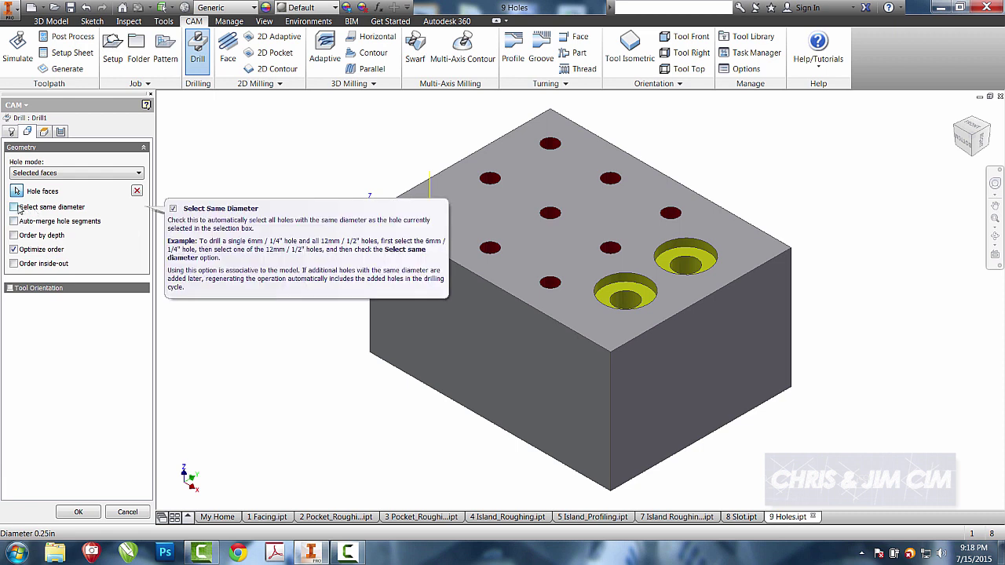
pyautogui.click(14, 207)
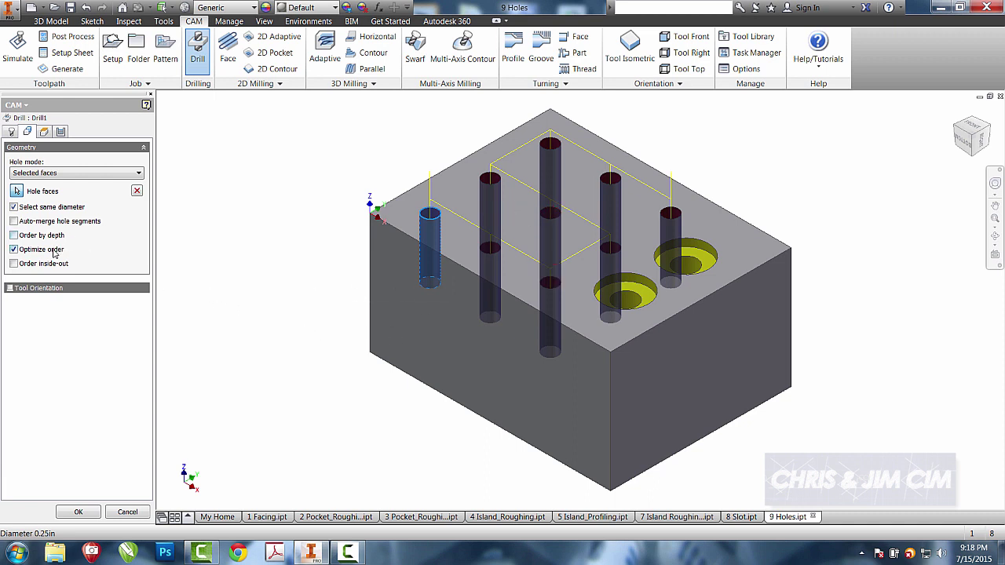
pyautogui.moveTo(54, 252)
# Keep the drill bottom height at Hole bottom and the cycle as Drilling - rapid out
pyautogui.click(44, 132)
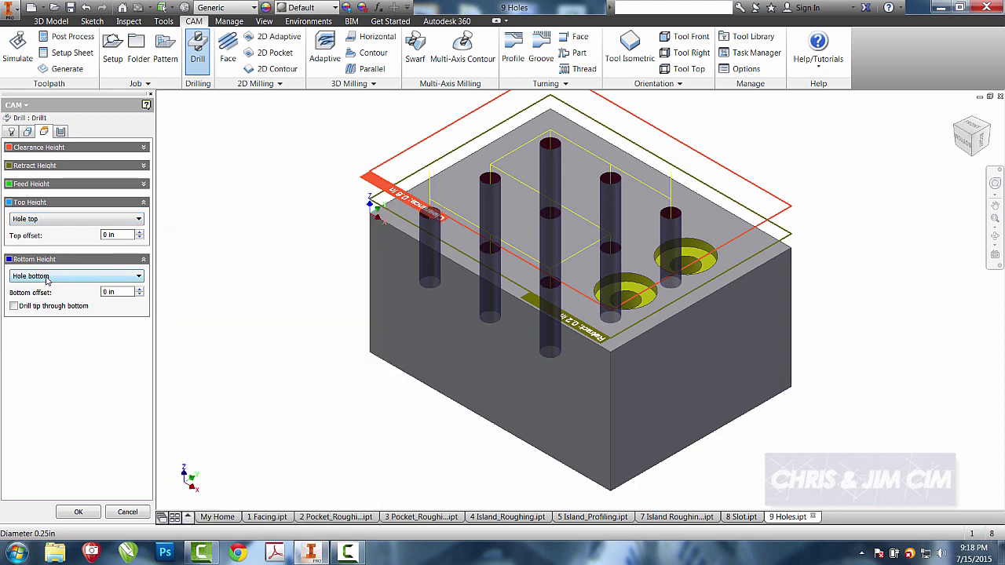
pyautogui.click(47, 277)
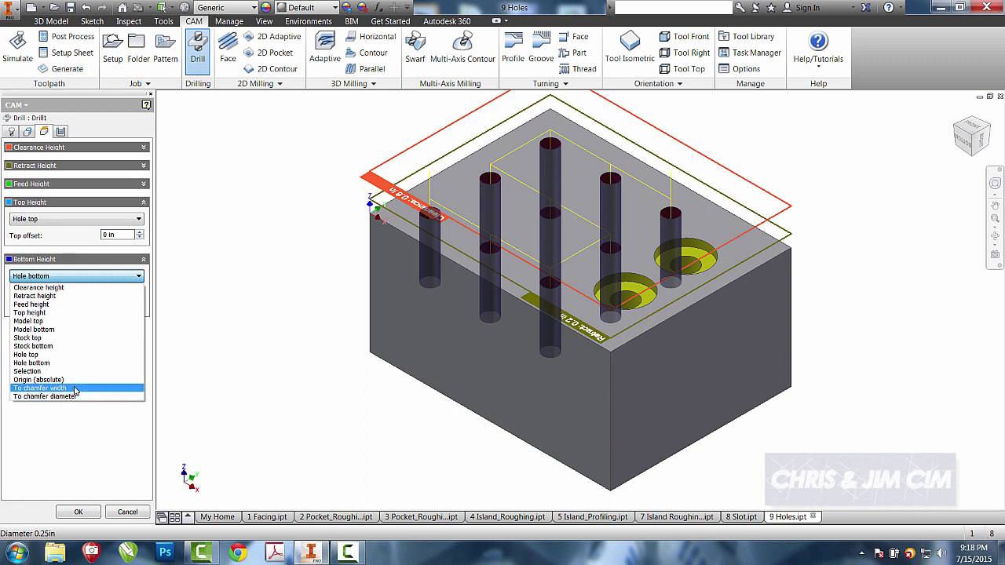
pyautogui.click(68, 444)
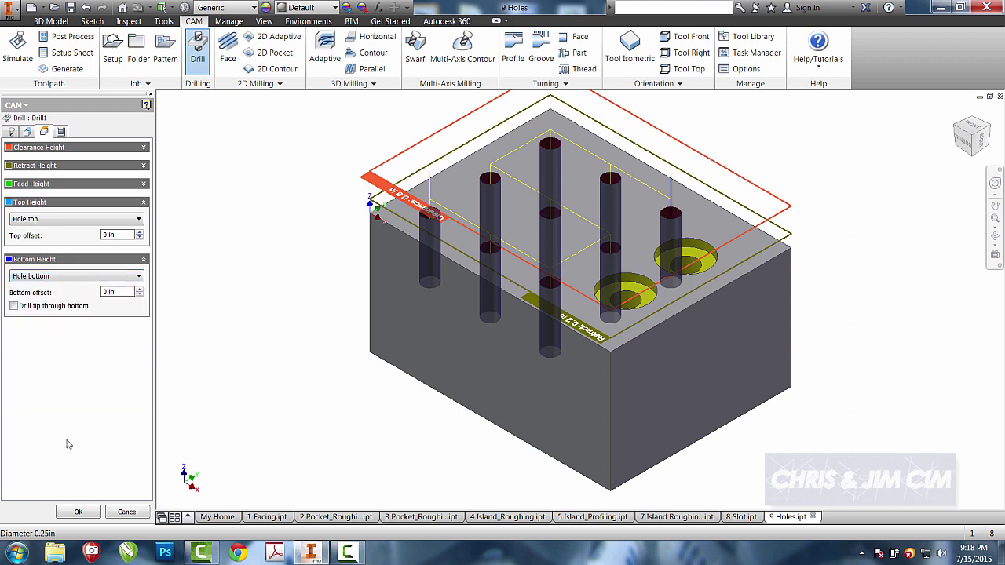
pyautogui.click(61, 132)
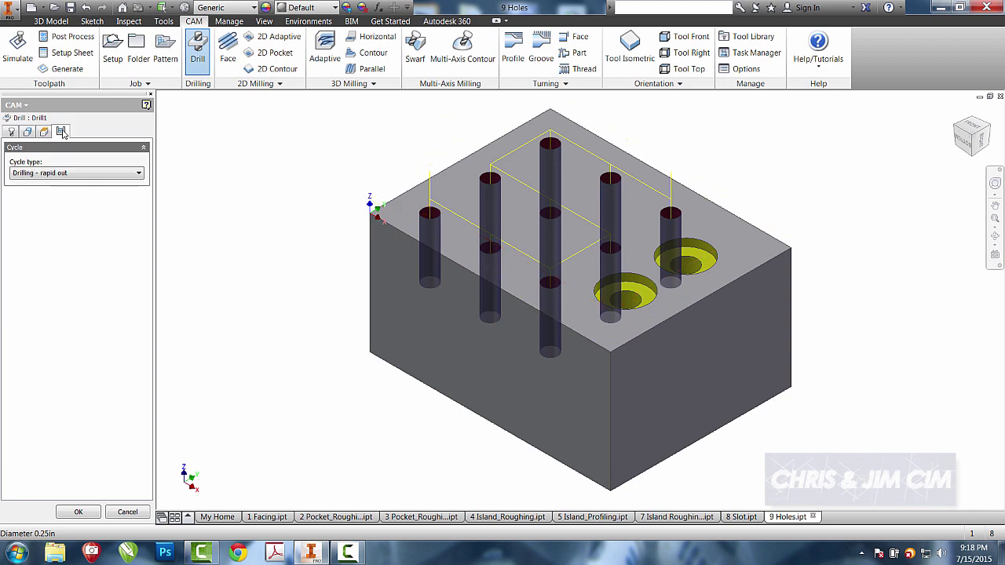
pyautogui.click(87, 178)
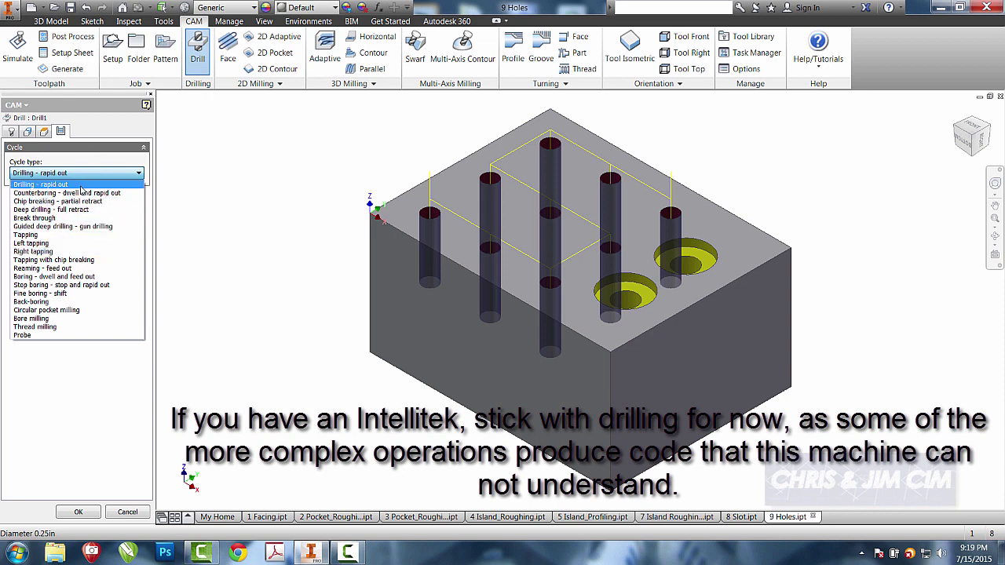
pyautogui.click(67, 185)
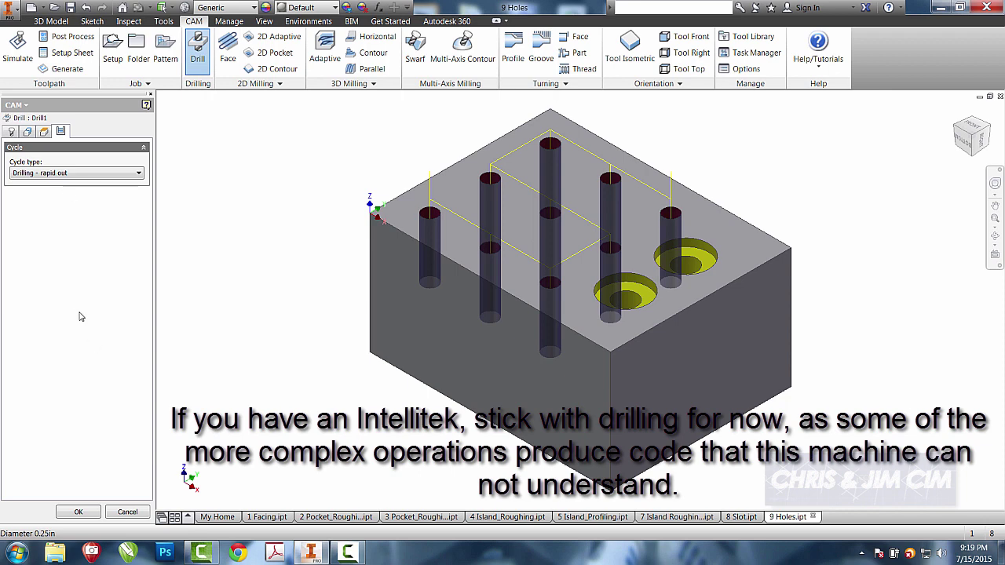
# Finish Drill1 and play its simulation showing all nine holes drilled in the stock
pyautogui.click(78, 513)
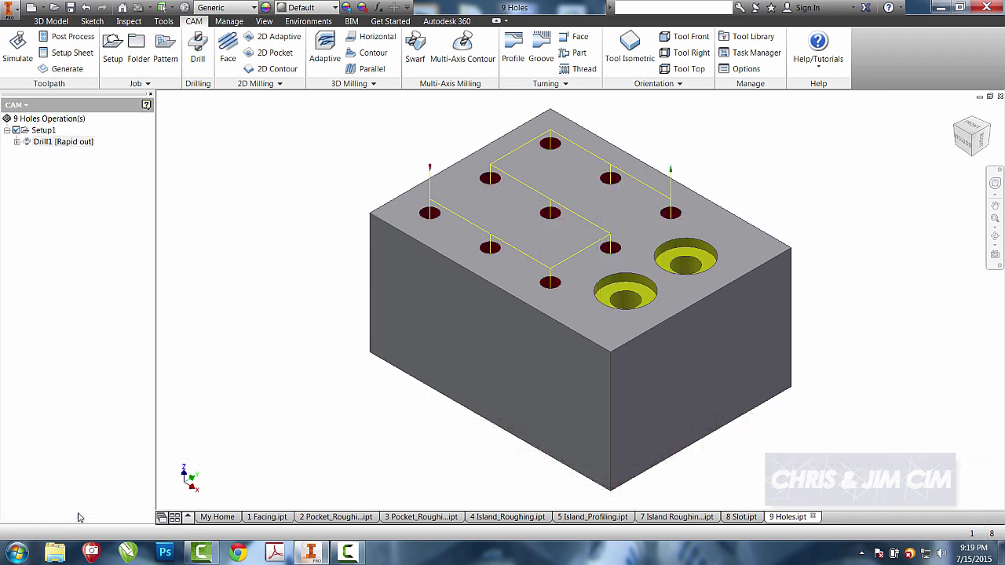
pyautogui.click(19, 66)
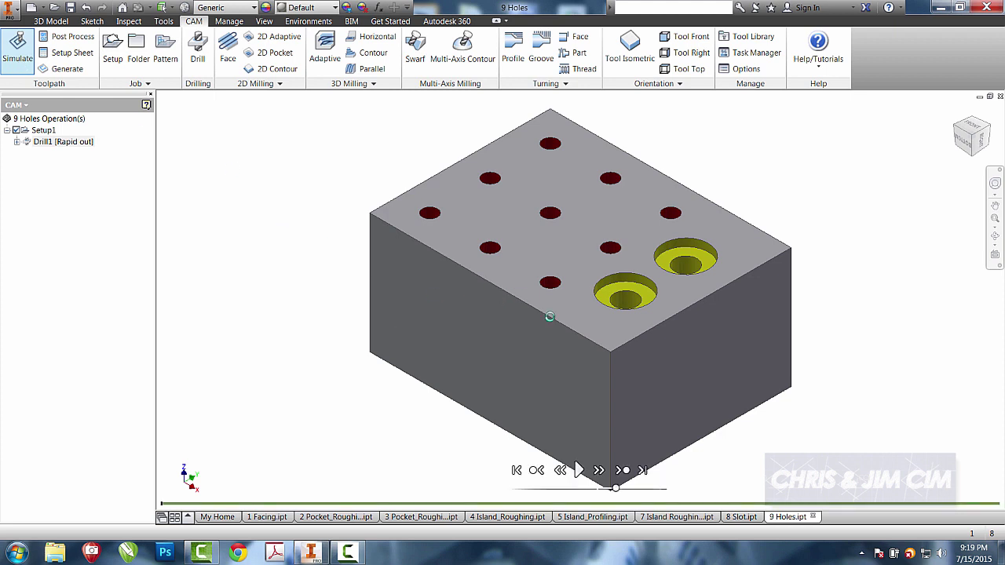
pyautogui.click(578, 469)
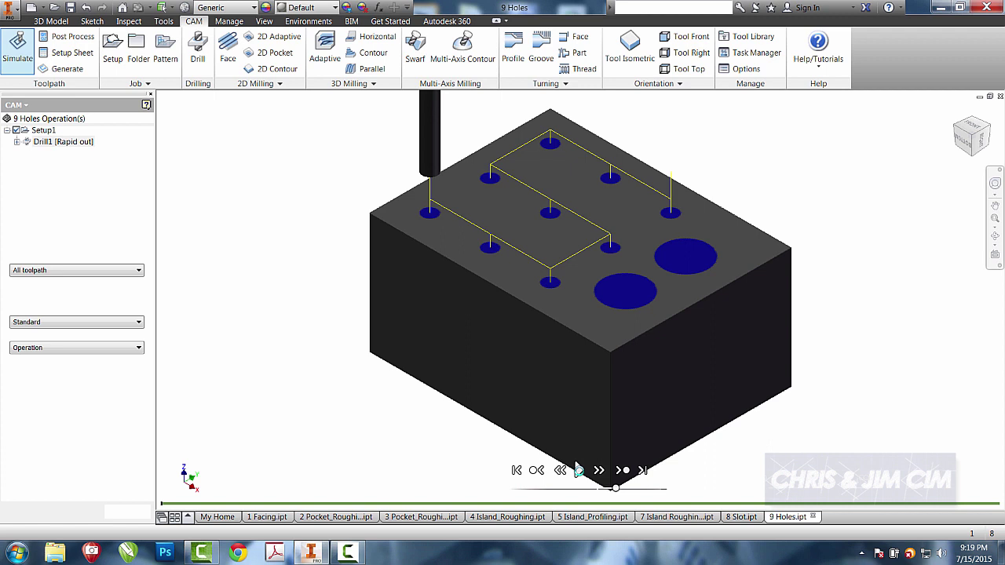
pyautogui.click(578, 469)
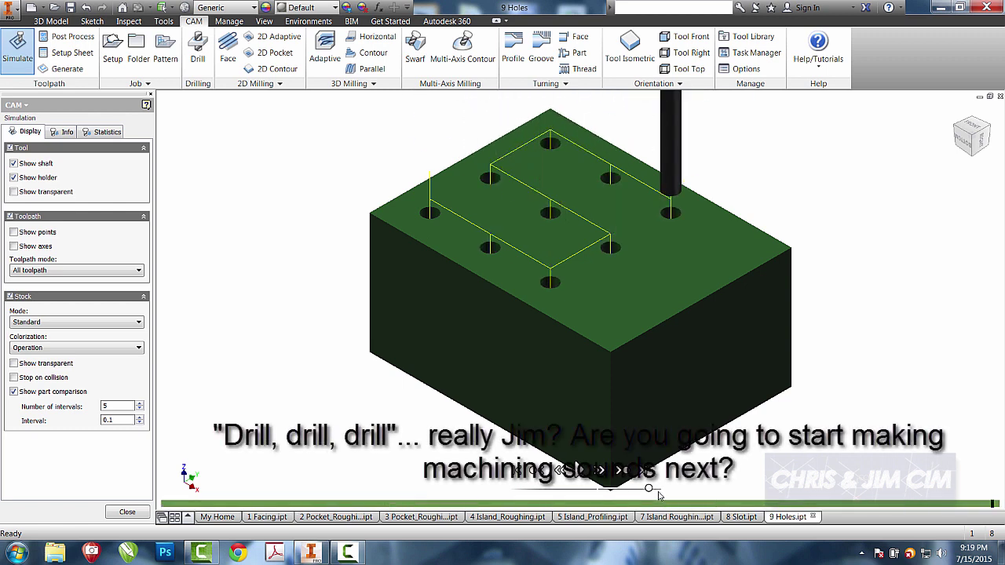
# Close the simulation and create 2D Pocket1 on both counterbore edges
pyautogui.click(138, 511)
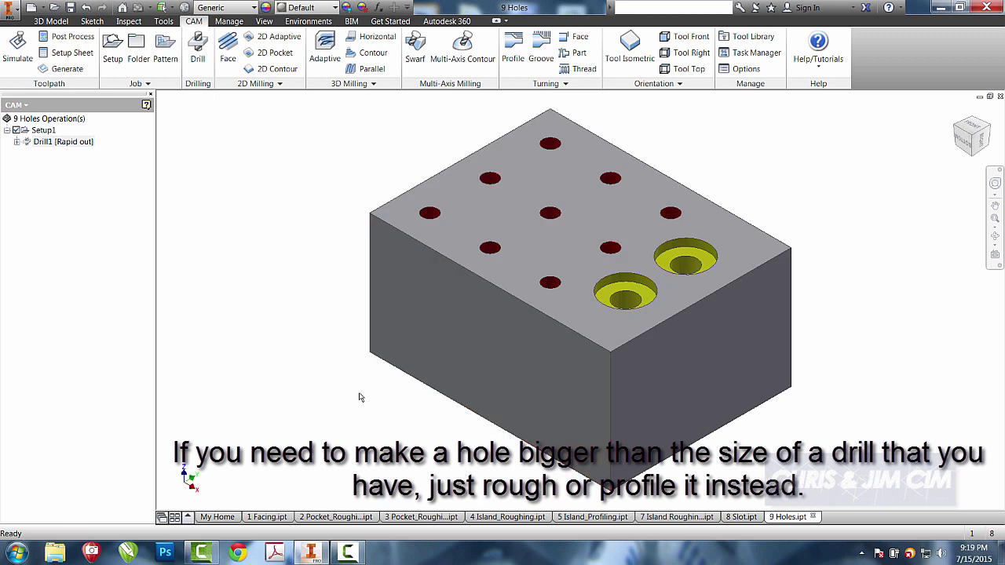
pyautogui.click(273, 54)
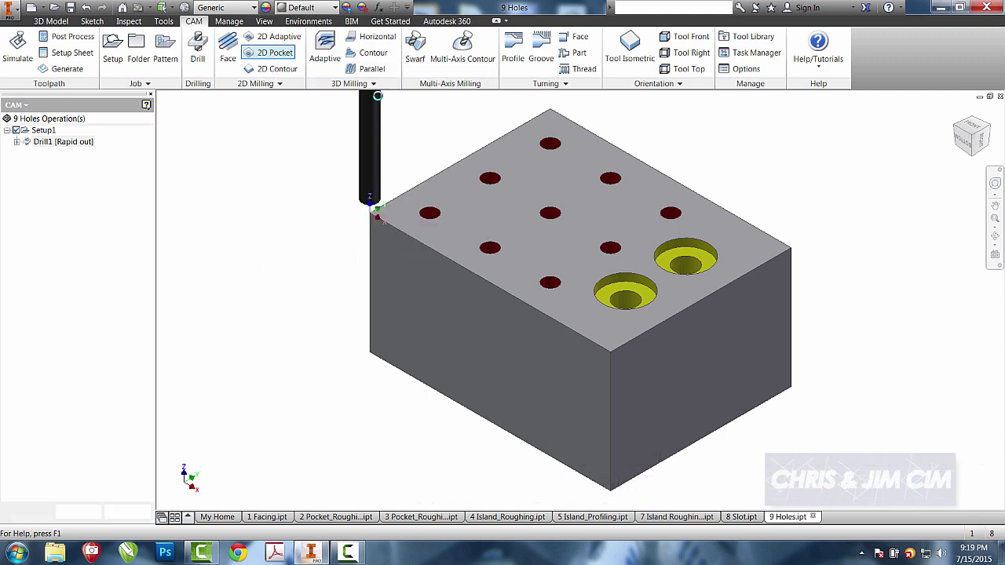
pyautogui.click(625, 293)
pyautogui.click(676, 261)
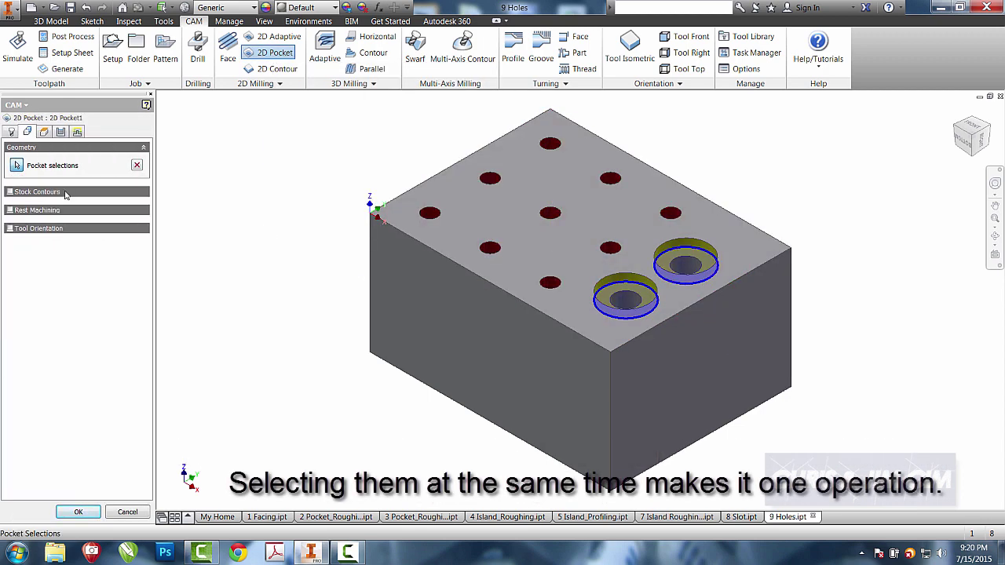
pyautogui.click(80, 512)
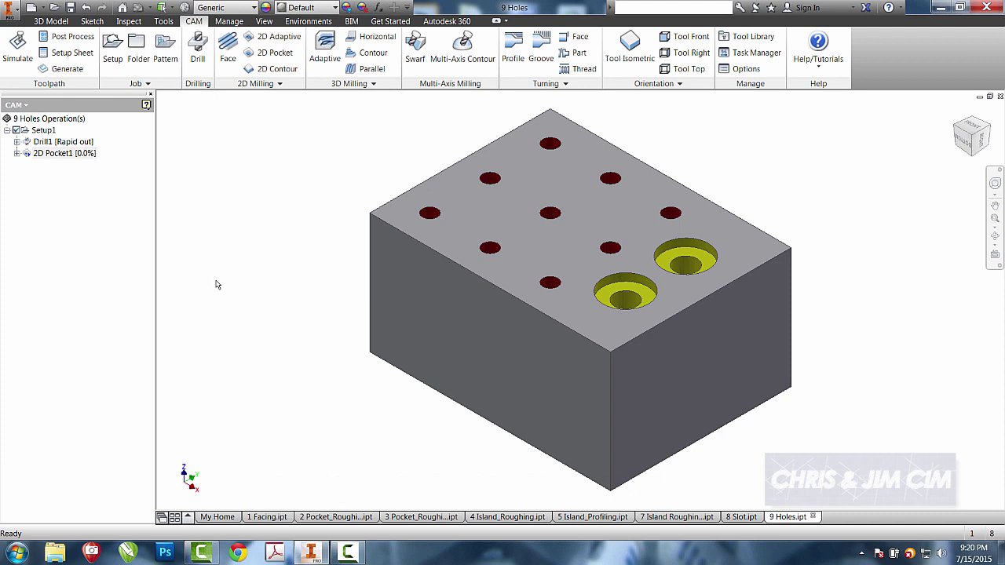
# Try a 2D Pocket without geometry, dismiss the no-pocket error, and cancel it
pyautogui.click(271, 55)
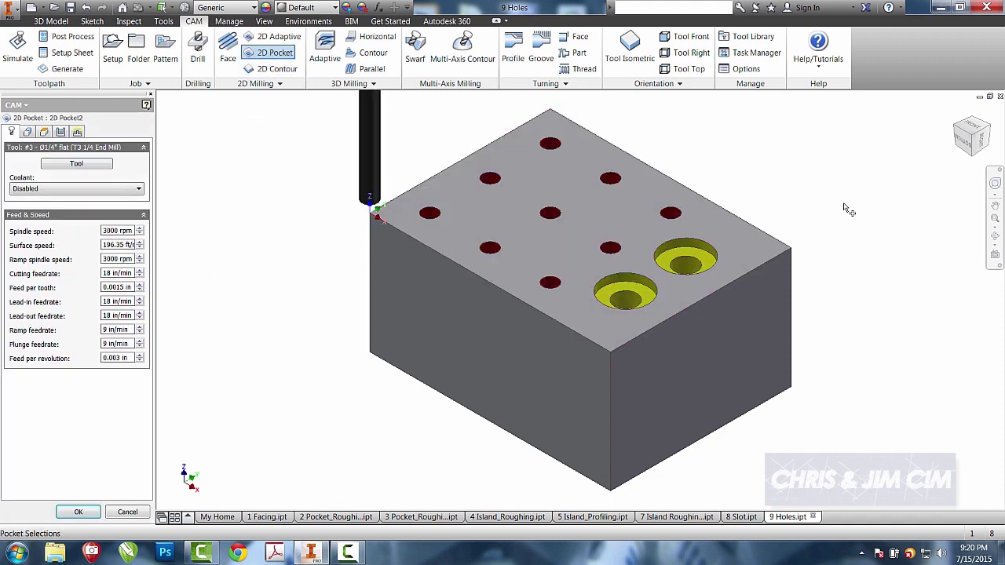
pyautogui.click(994, 237)
pyautogui.moveTo(650, 265); pyautogui.dragTo(638, 321)
pyautogui.rightClick(639, 321)
pyautogui.click(666, 321)
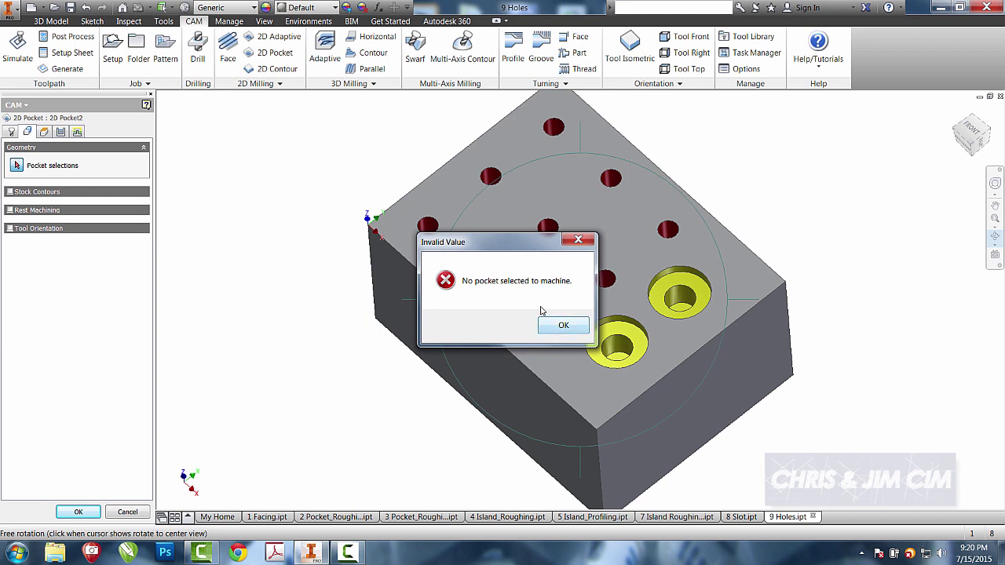
pyautogui.click(562, 325)
pyautogui.press('Escape')
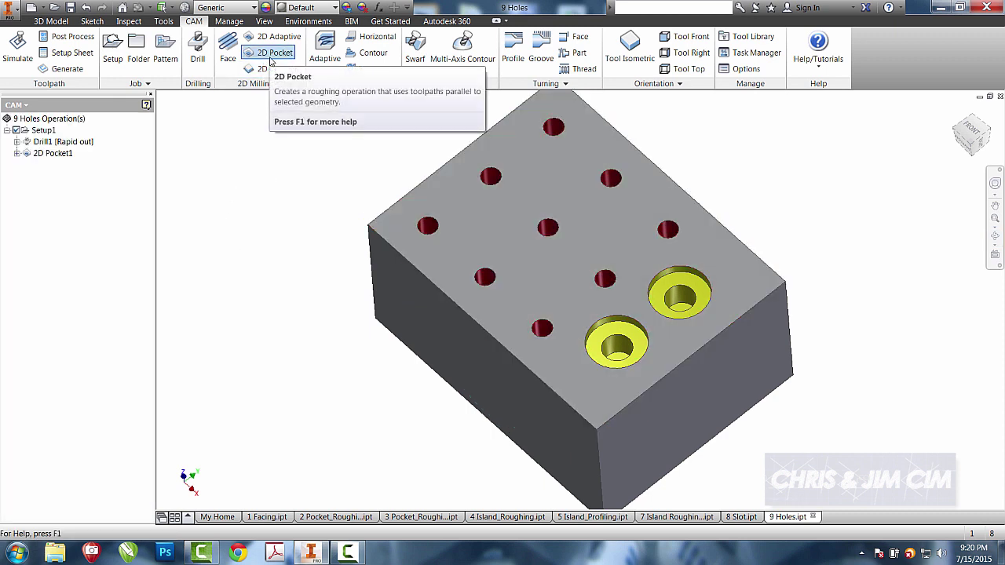
# Start a new 2D Pocket with both counterbore bottom faces selected as pockets
pyautogui.click(267, 53)
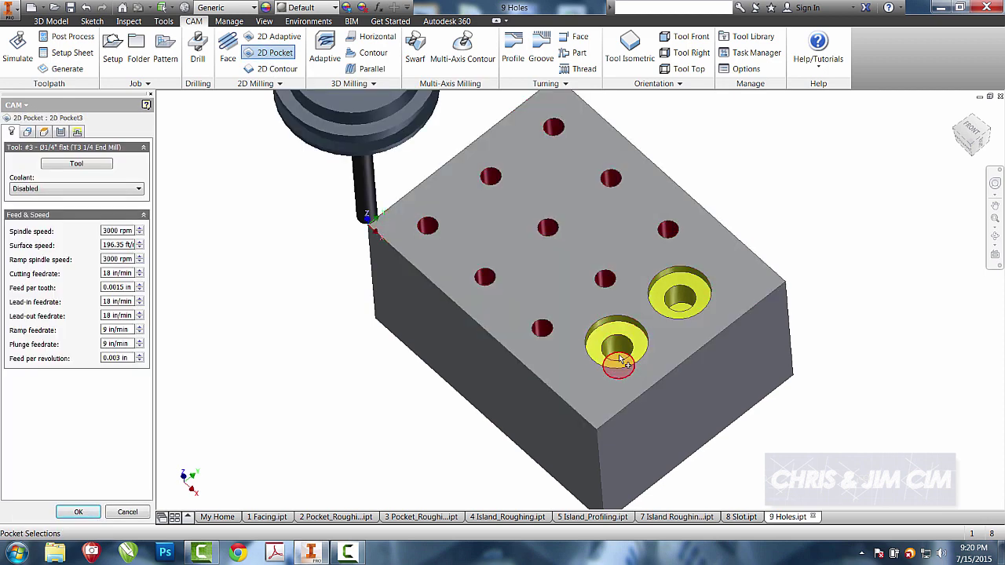
pyautogui.click(620, 359)
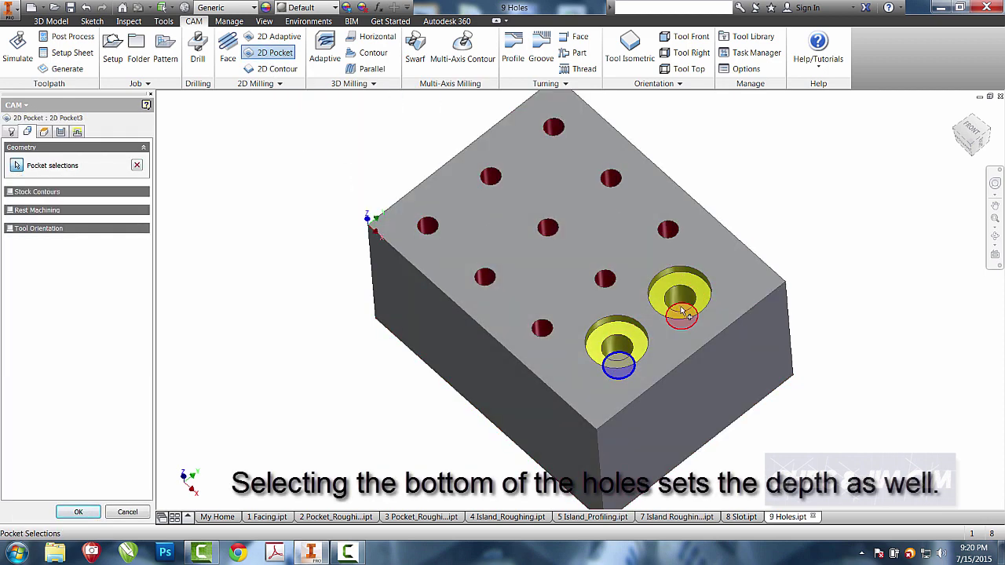
pyautogui.click(682, 314)
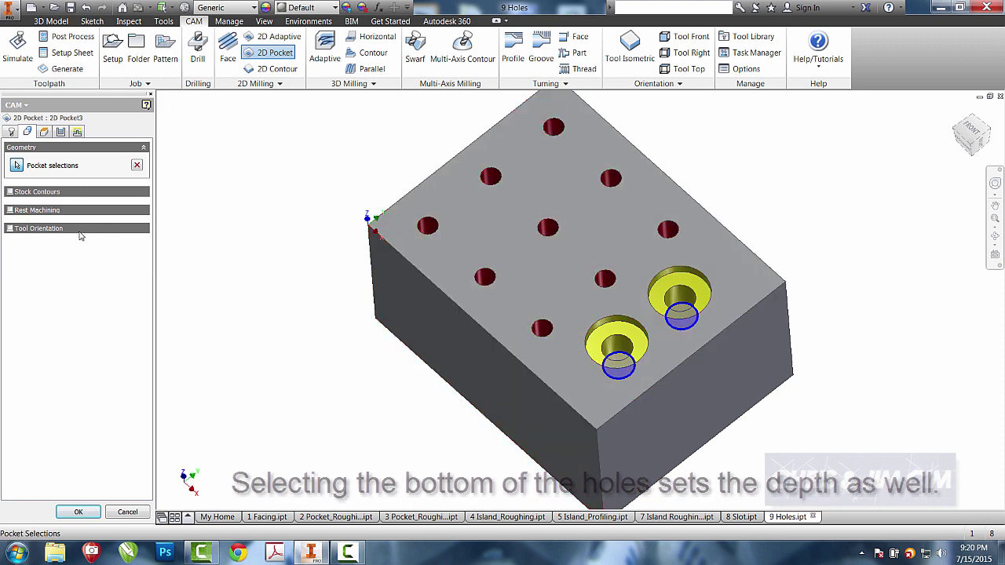
# Enable Multiple Depths on 2D Pocket3 with a 0.125 in maximum roughing stepdown
pyautogui.click(44, 132)
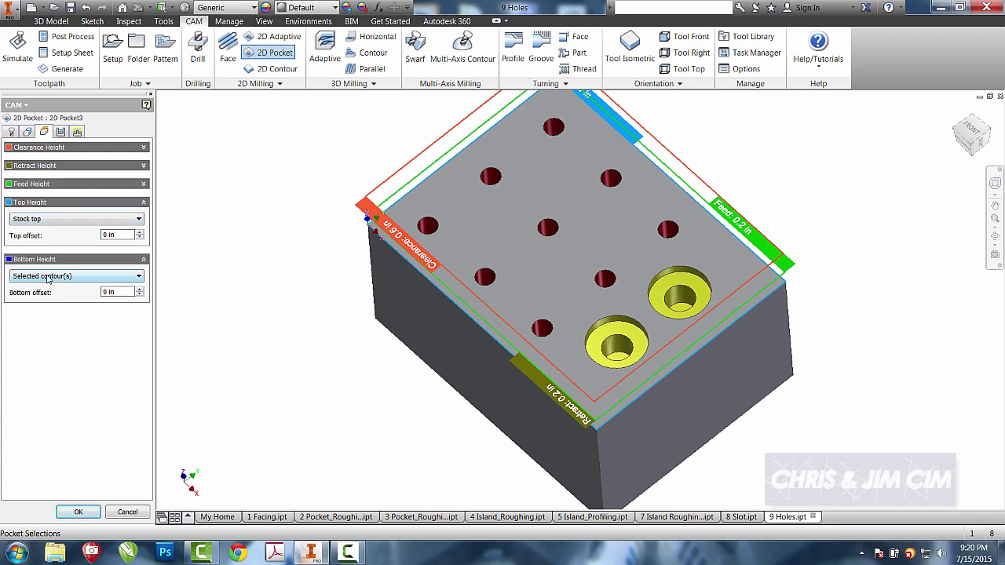
pyautogui.click(61, 135)
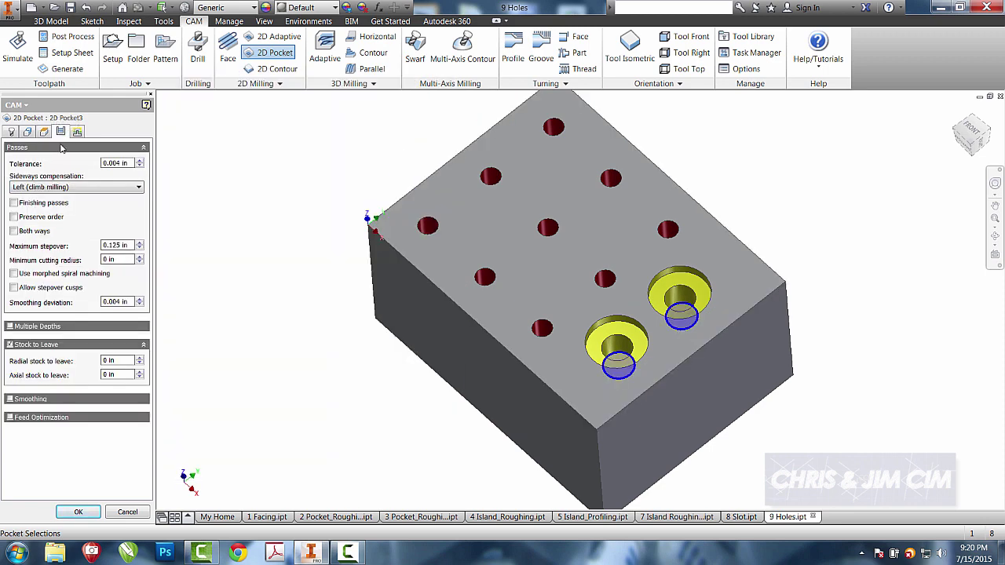
pyautogui.click(11, 326)
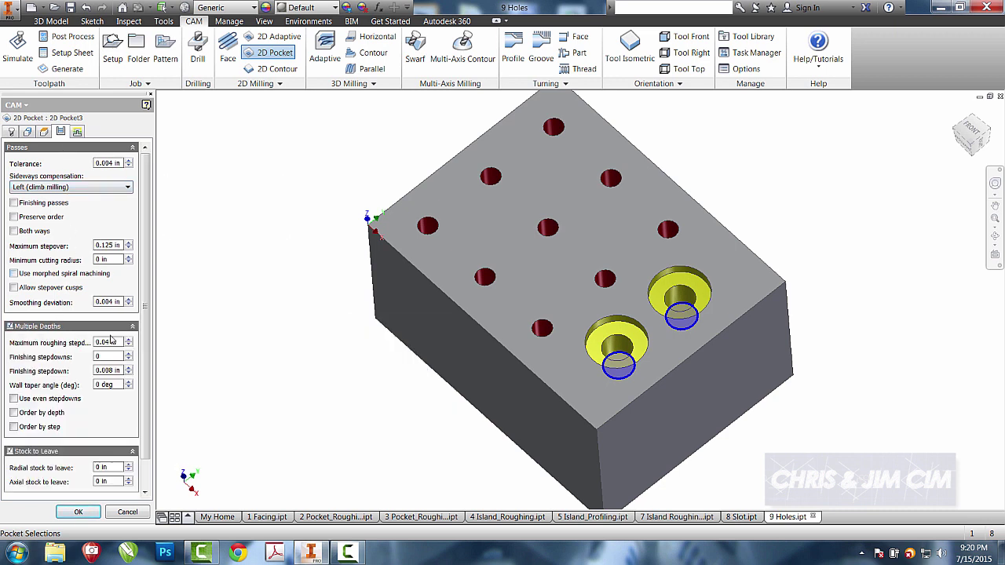
pyautogui.moveTo(118, 343); pyautogui.dragTo(74, 349)
pyautogui.write('.125')
pyautogui.scroll(-2, 26, 430)
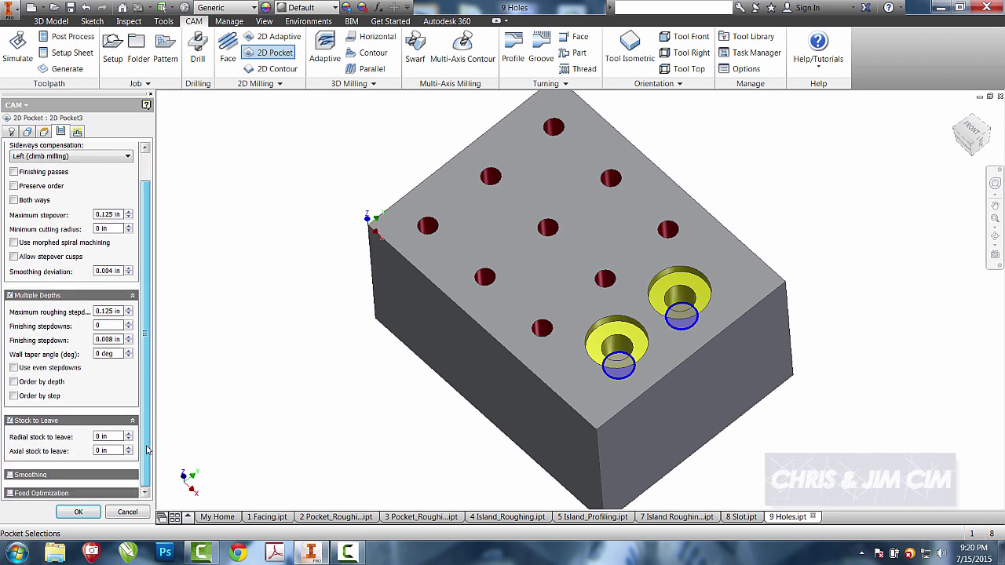
pyautogui.click(12, 423)
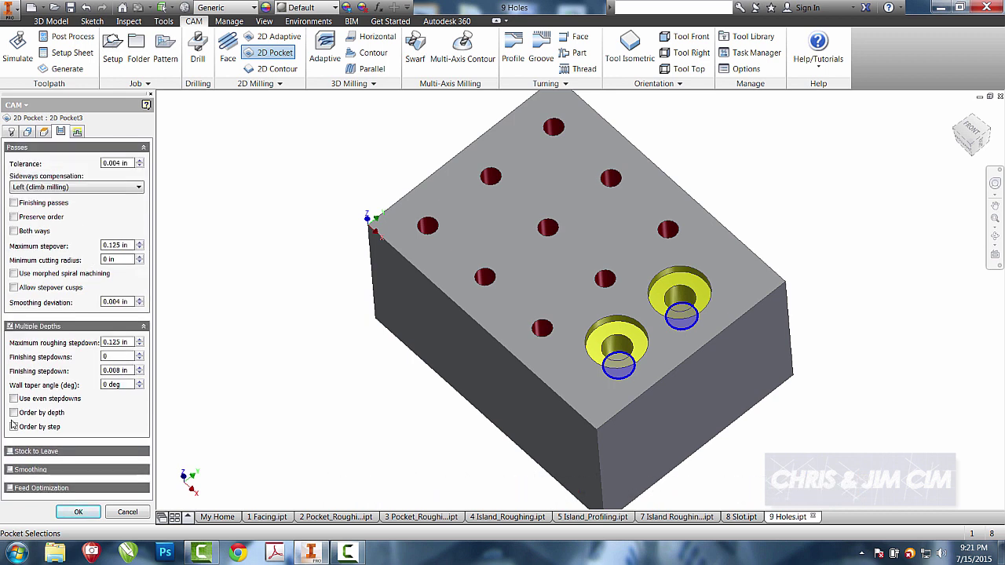
pyautogui.click(77, 131)
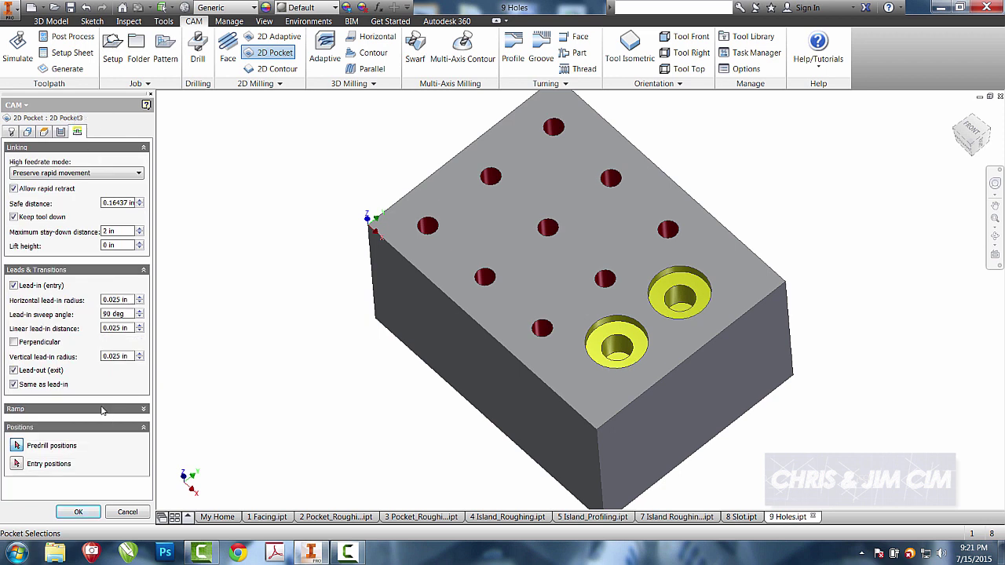
# Confirm 2D Pocket3, then review 2D Pocket1's 0 in radial stock and accept it
pyautogui.click(83, 513)
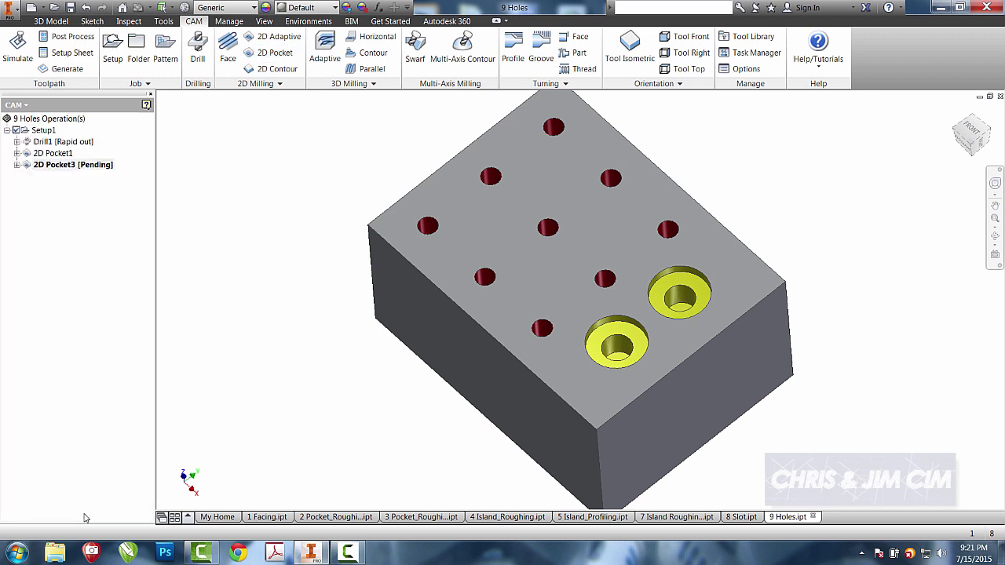
pyautogui.doubleClick(53, 153)
pyautogui.click(60, 133)
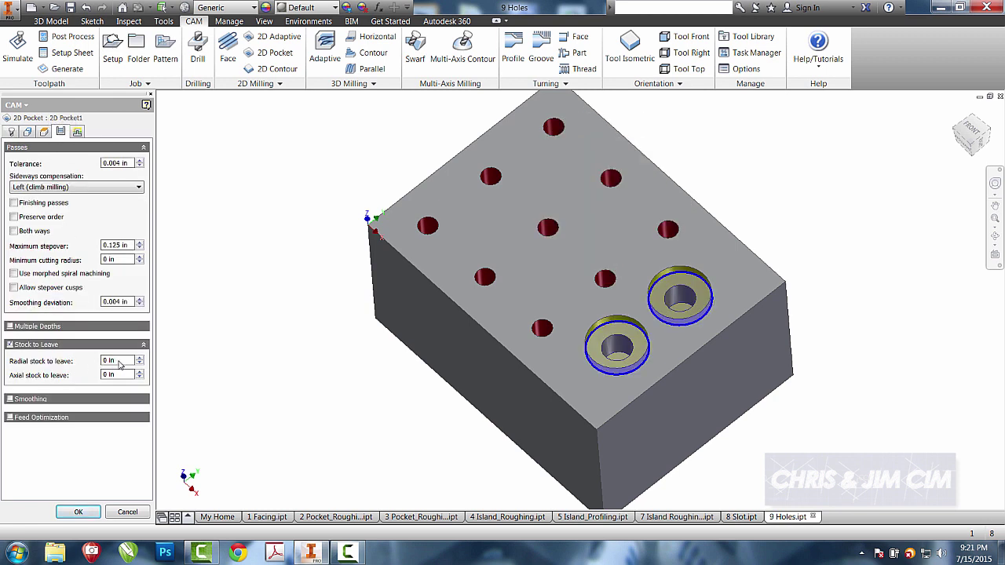
pyautogui.rightClick(122, 365)
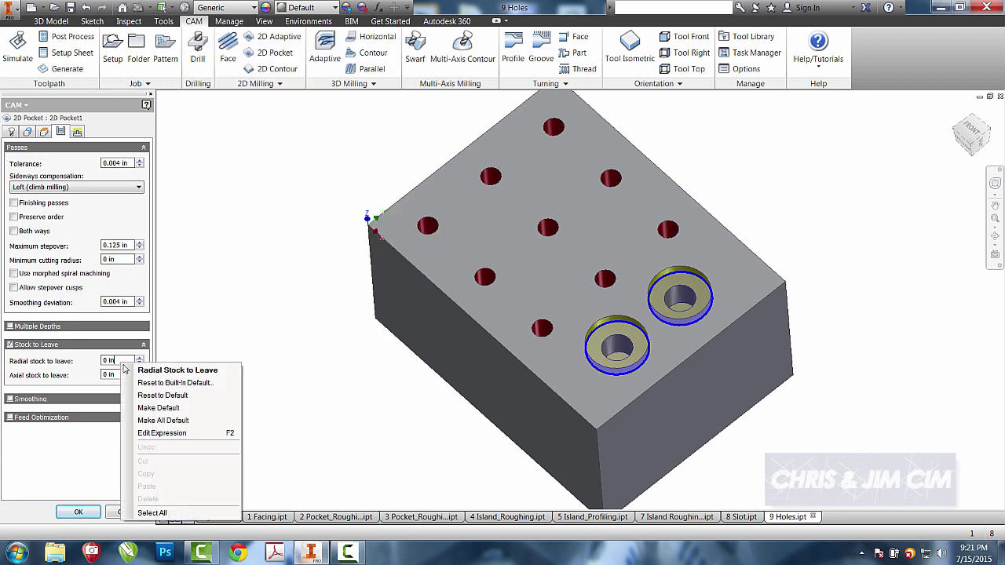
pyautogui.click(165, 431)
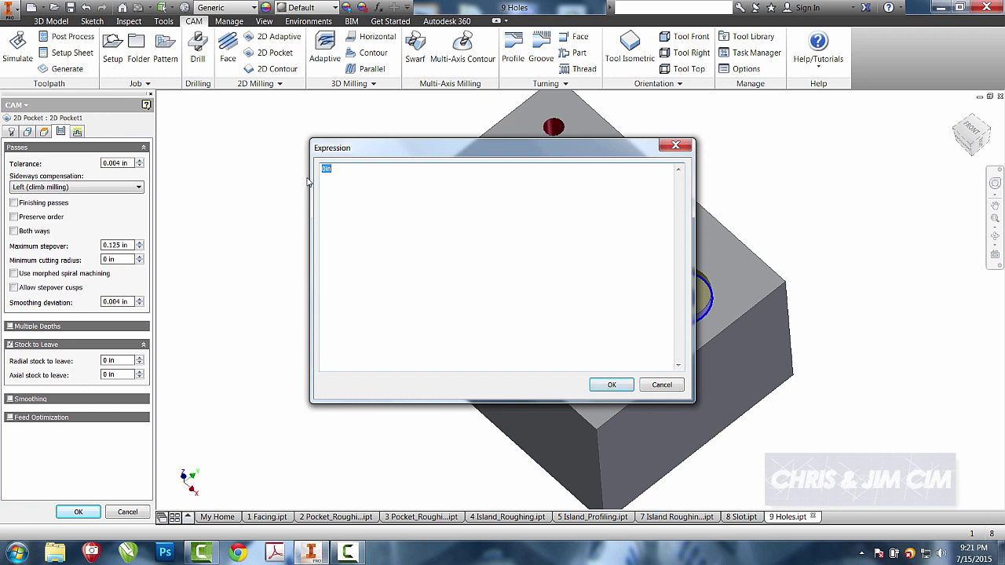
pyautogui.click(660, 385)
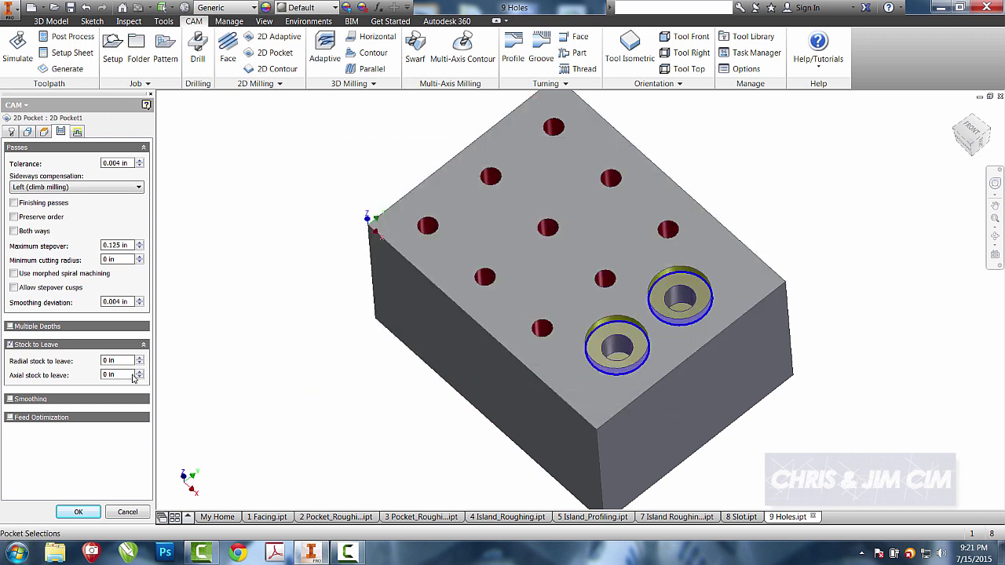
pyautogui.rightClick(129, 360)
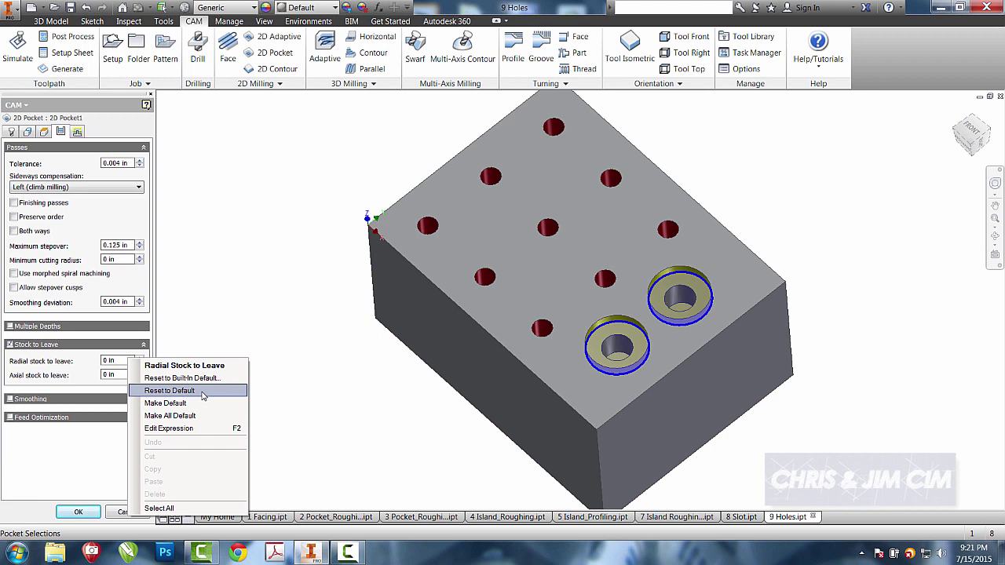
pyautogui.click(62, 472)
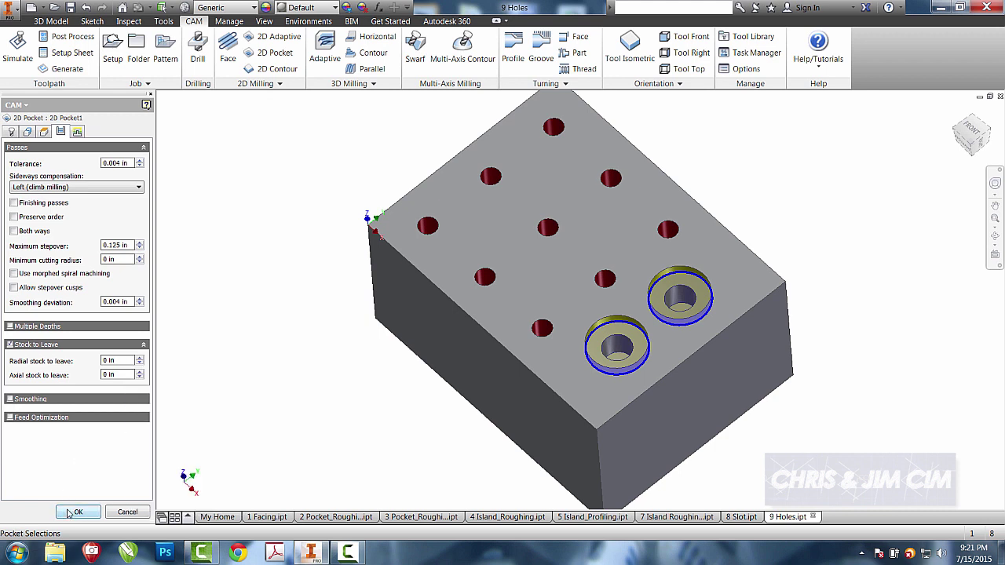
pyautogui.click(68, 514)
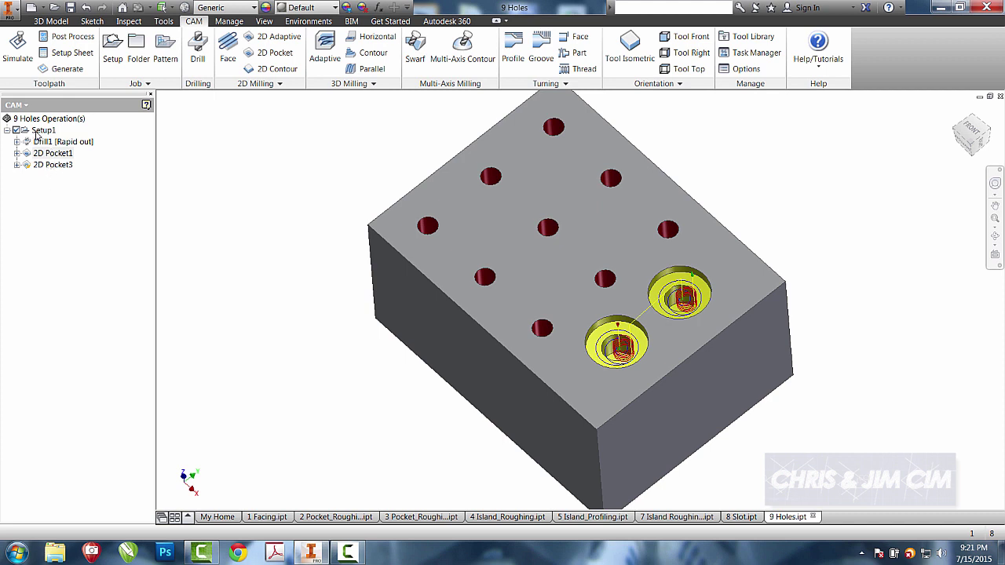
pyautogui.click(43, 131)
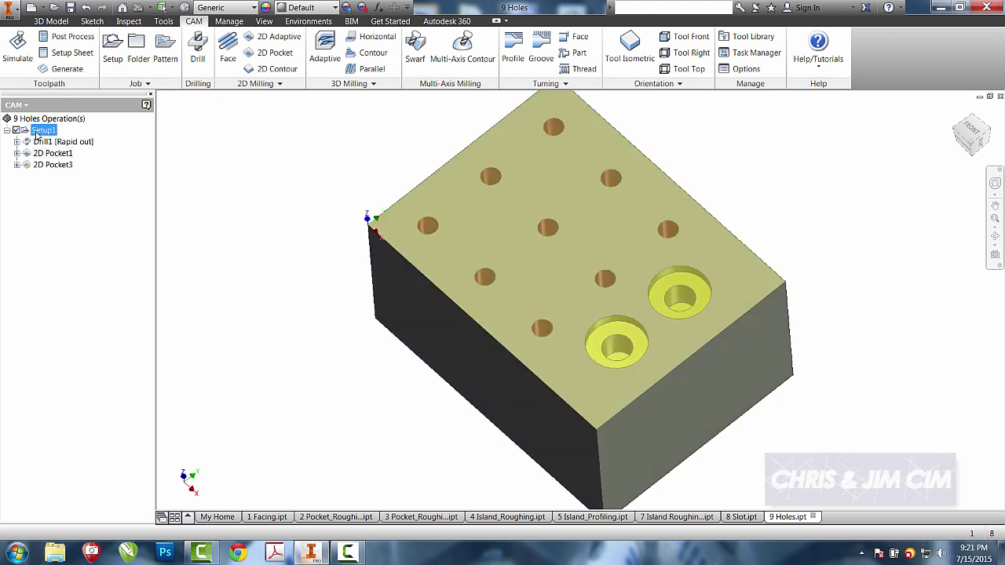
pyautogui.click(17, 48)
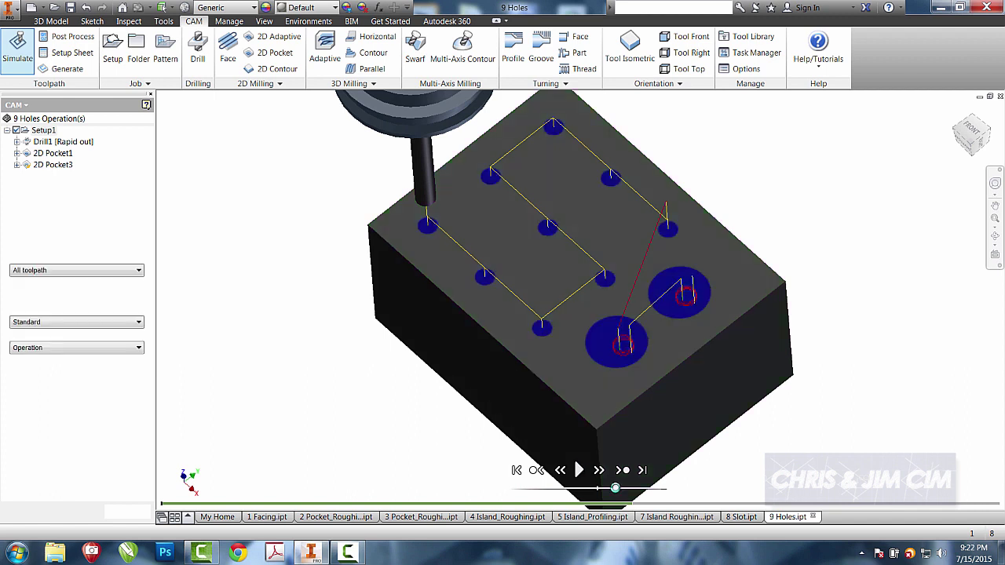
pyautogui.moveTo(614, 488); pyautogui.dragTo(655, 490)
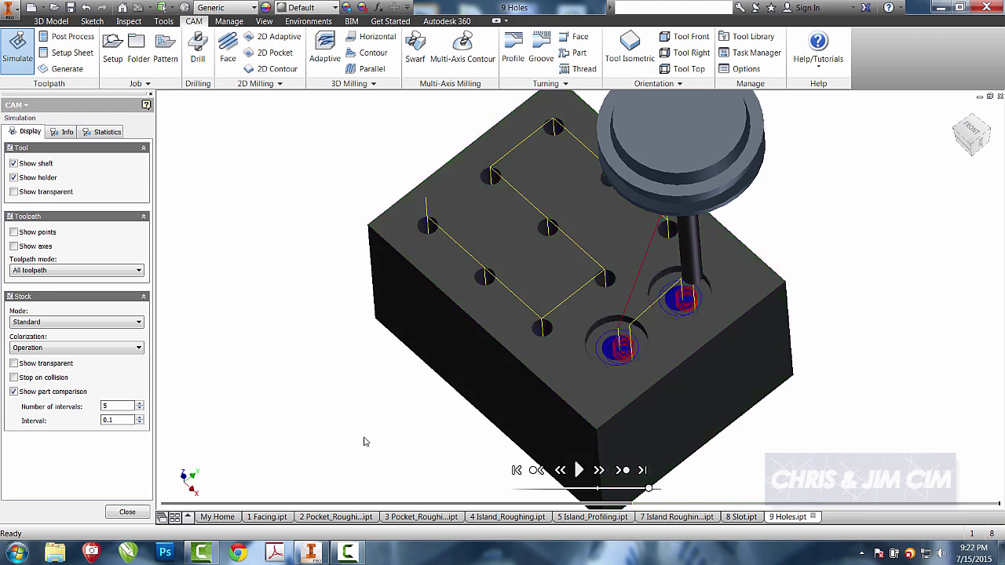
pyautogui.click(135, 513)
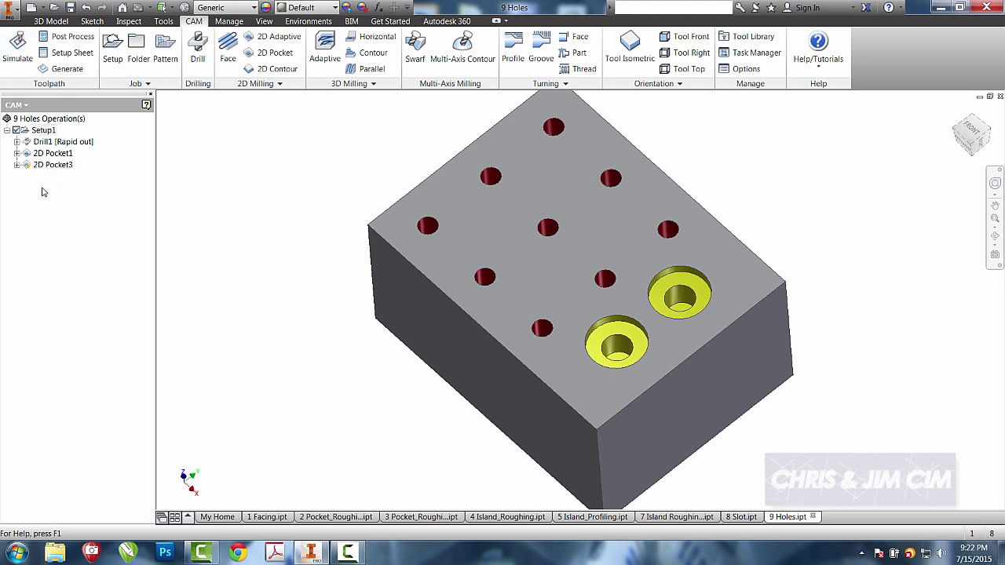
# Move Drill1 below 2D Pocket1 so the order is 2D Pocket1, Drill1, 2D Pocket3
pyautogui.click(52, 153)
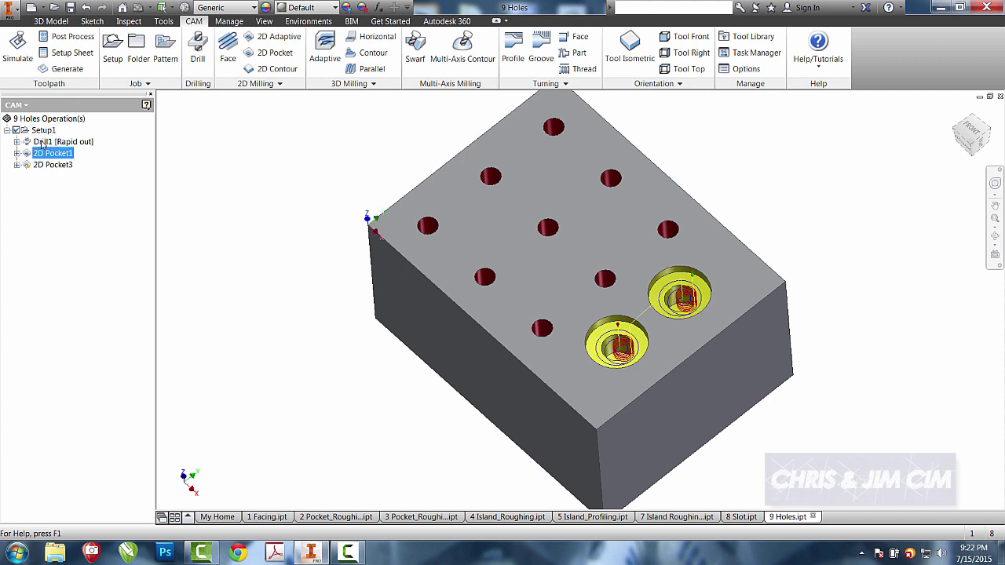
pyautogui.moveTo(44, 142); pyautogui.dragTo(45, 159)
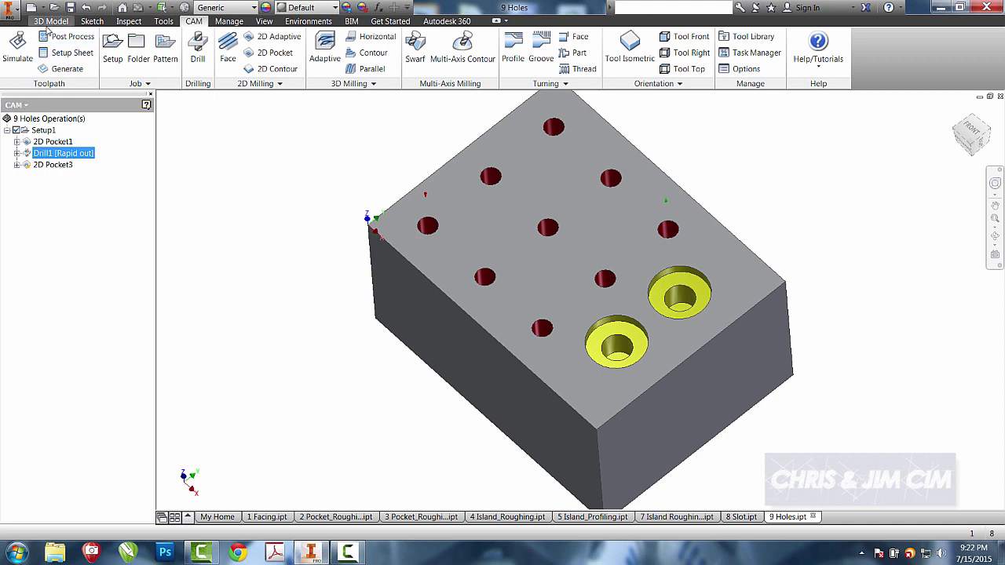
pyautogui.click(50, 21)
# In the Model browser, edit Hole2 and change its counterbore diameter from 0.75 to 0.875 in
pyautogui.click(16, 105)
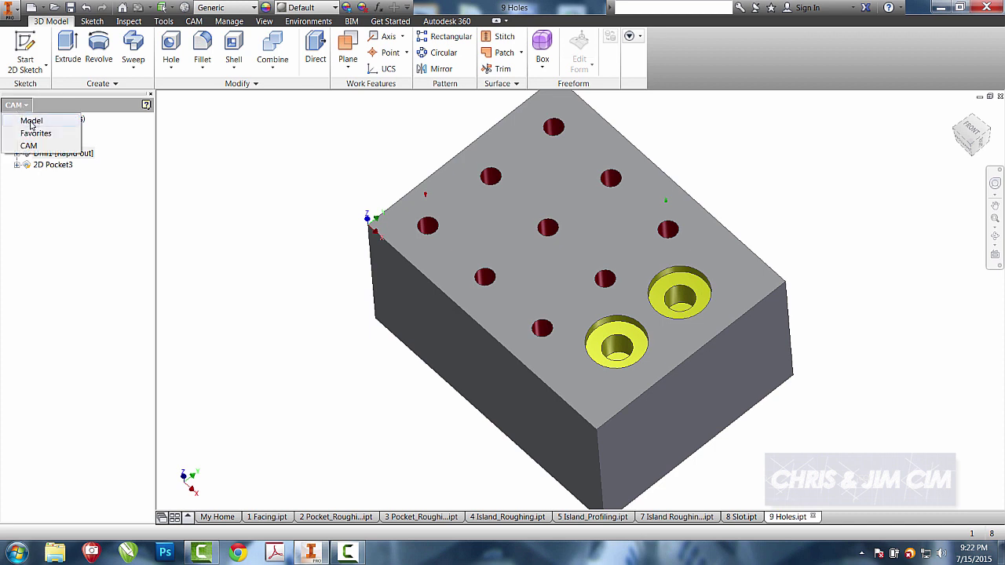
pyautogui.click(33, 123)
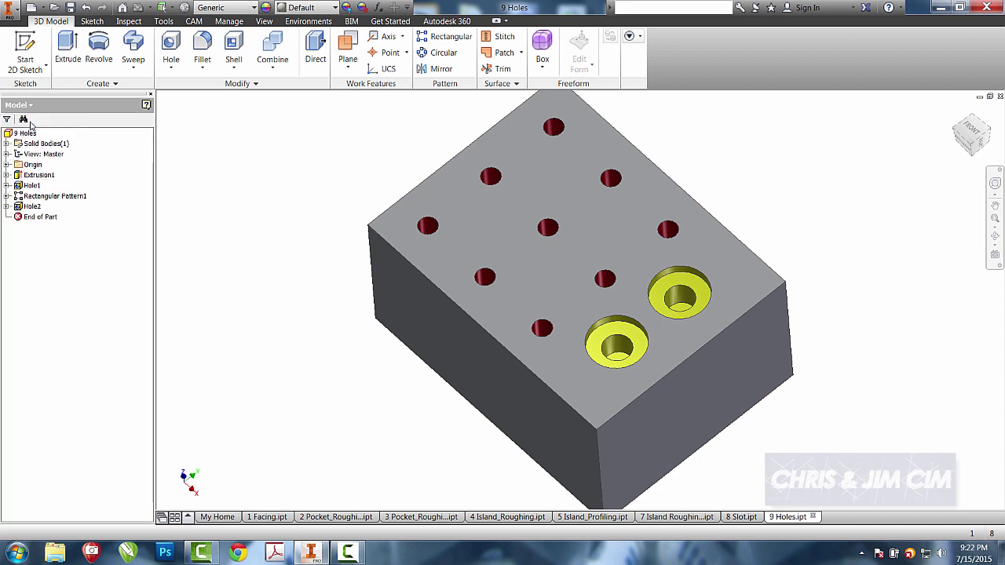
pyautogui.doubleClick(33, 207)
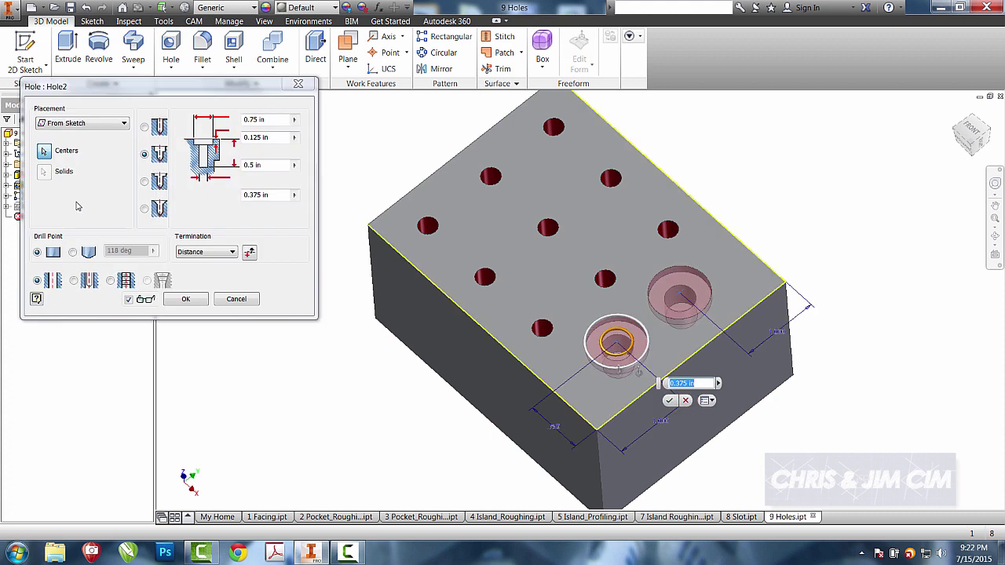
pyautogui.click(269, 120)
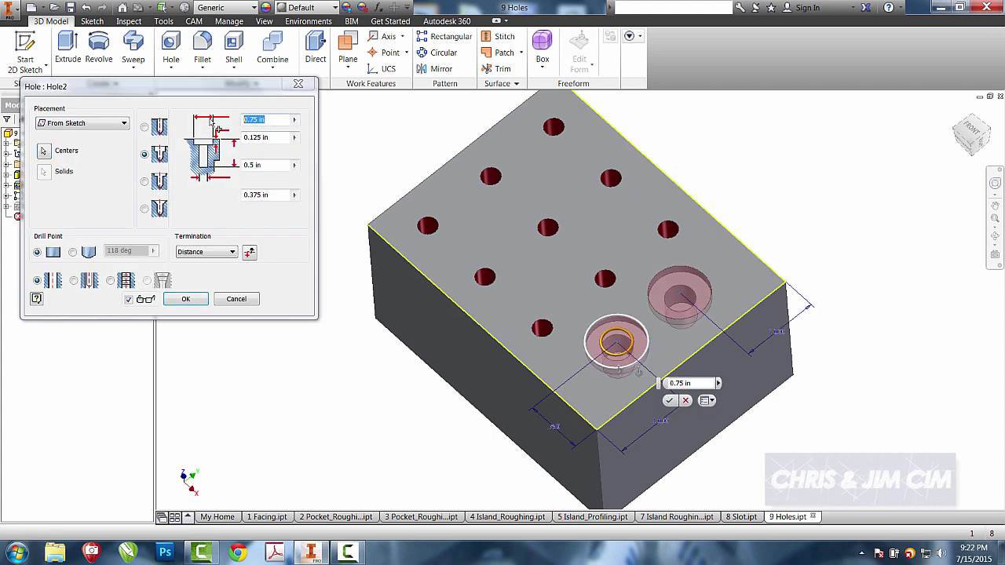
pyautogui.write('.875')
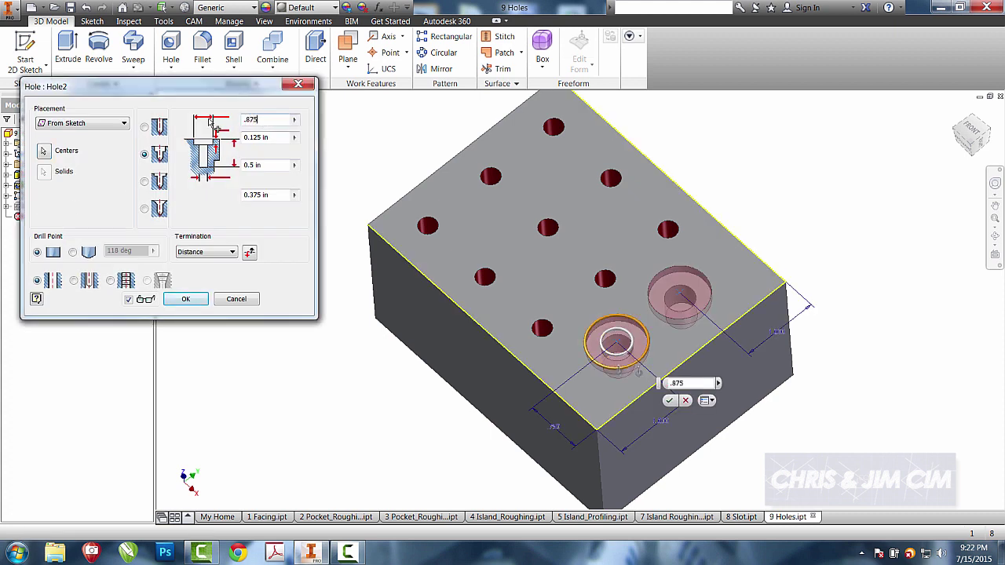
pyautogui.click(198, 299)
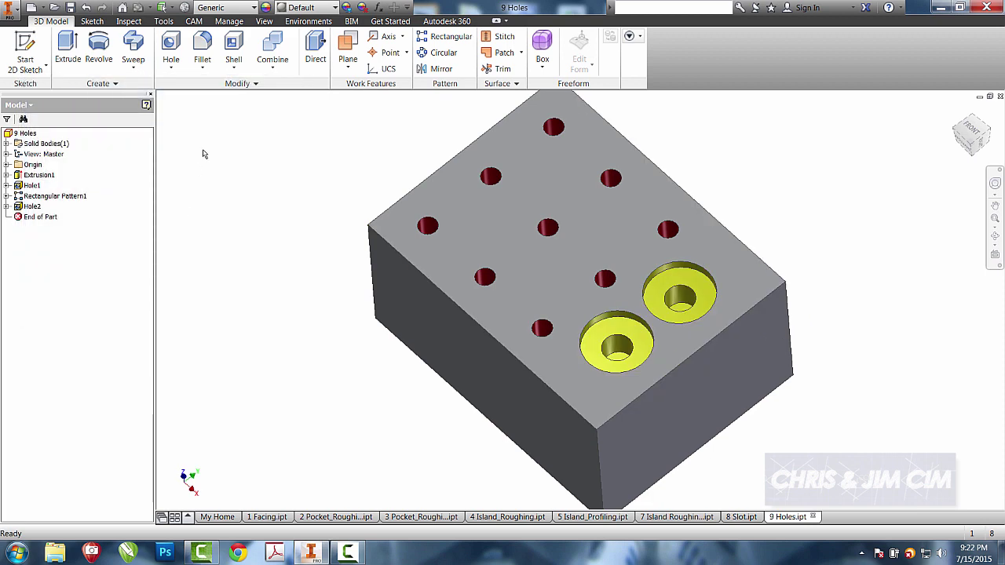
# Return to the CAM tab and show the CAM operation tree in the browser
pyautogui.click(194, 21)
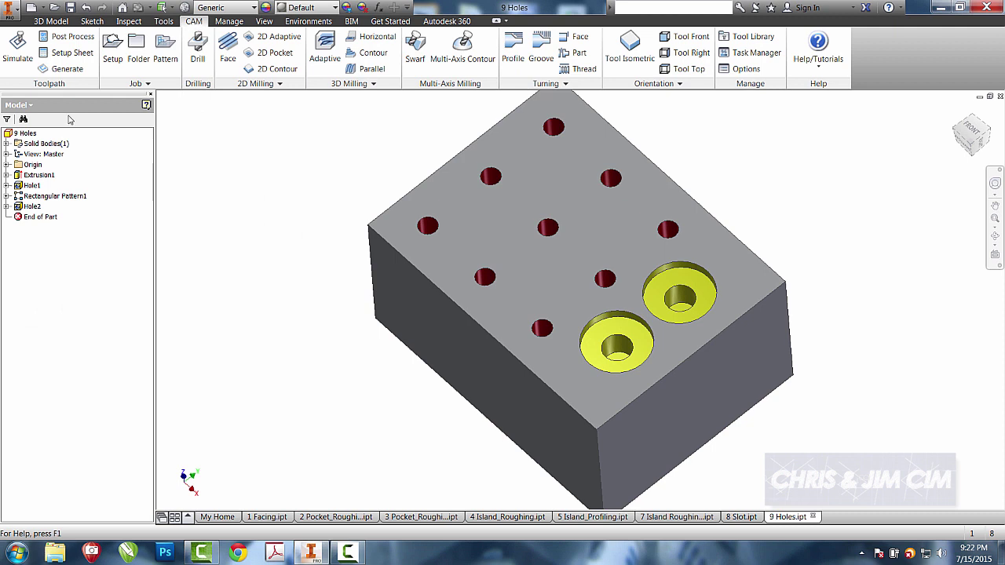
pyautogui.click(18, 104)
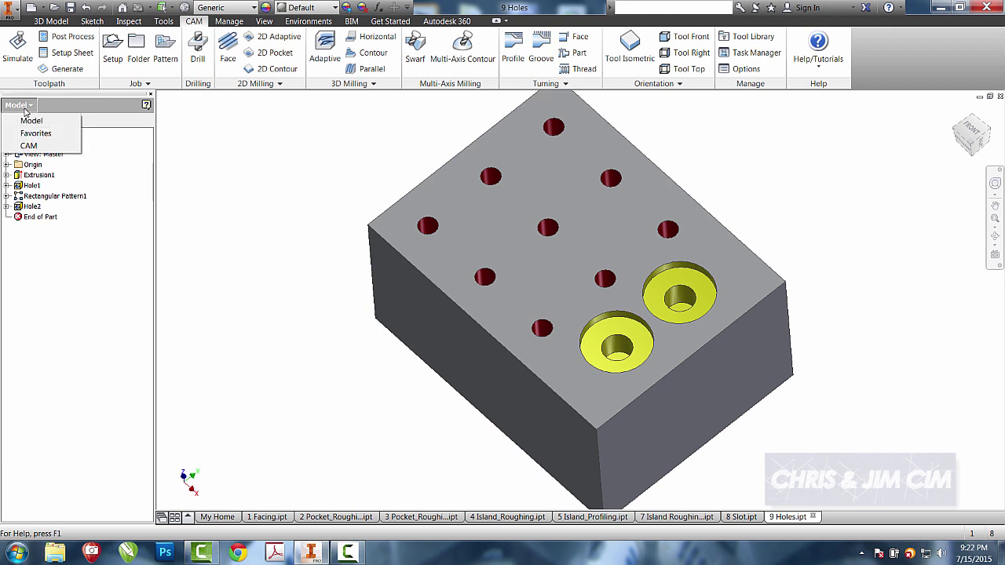
pyautogui.click(28, 145)
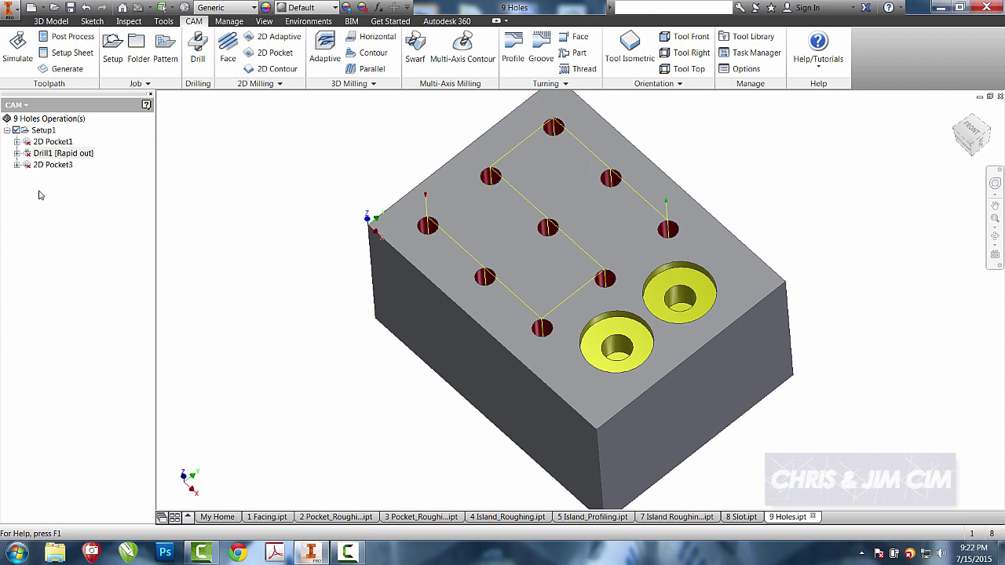
# Regenerate all Setup1 toolpaths, including 2D Pocket1 and 2D Pocket3
pyautogui.click(43, 131)
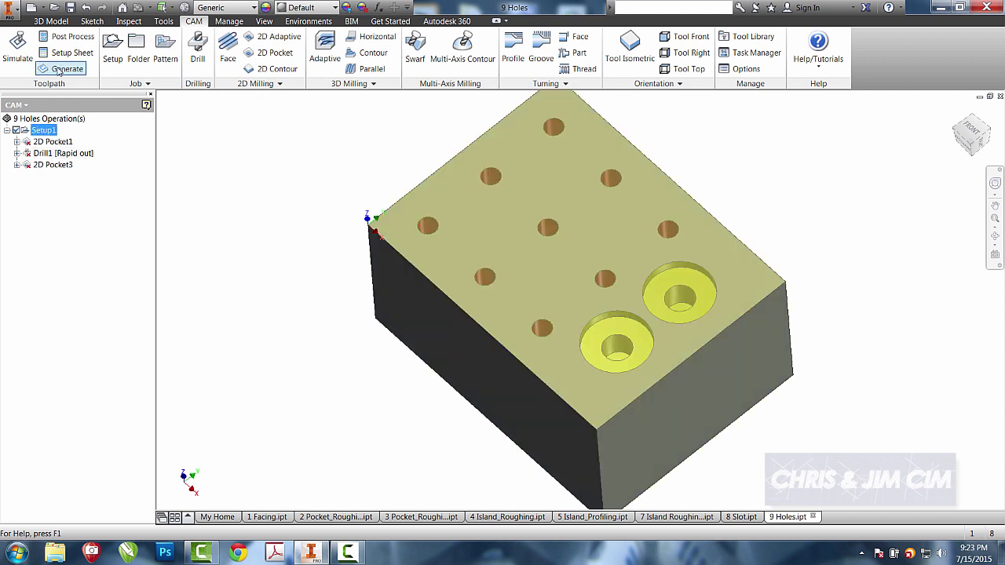
pyautogui.click(51, 141)
pyautogui.rightClick(55, 141)
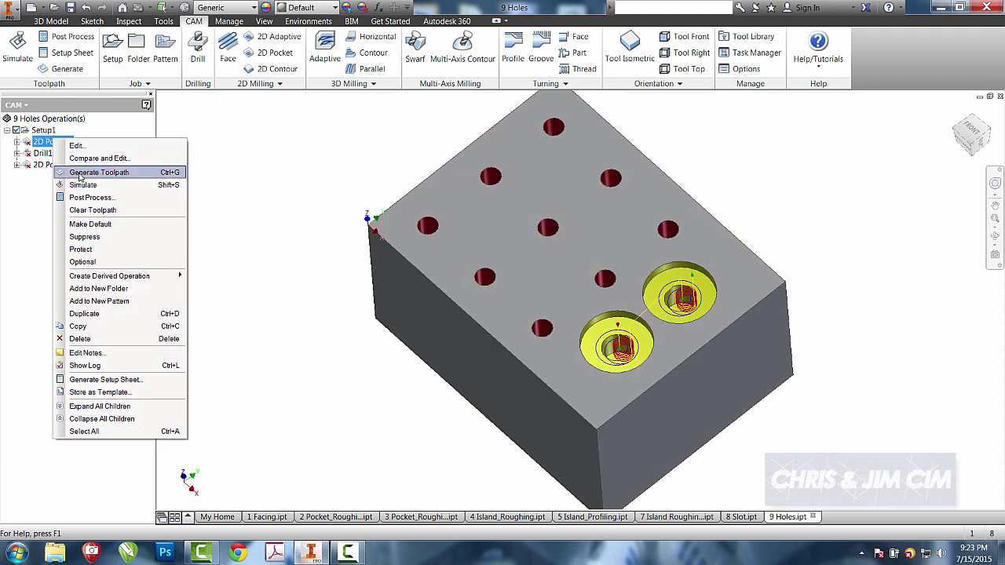
pyautogui.click(11, 240)
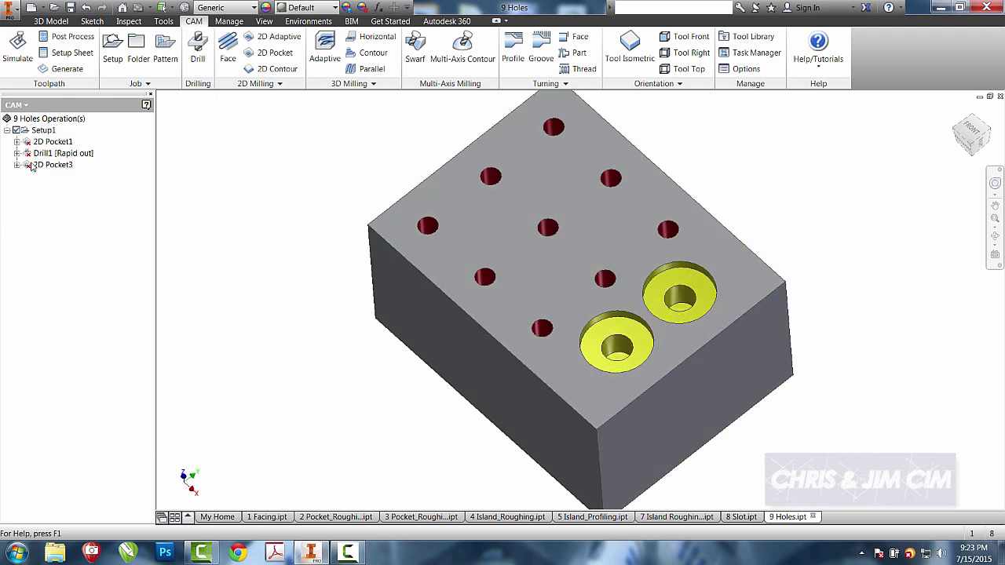
pyautogui.click(42, 129)
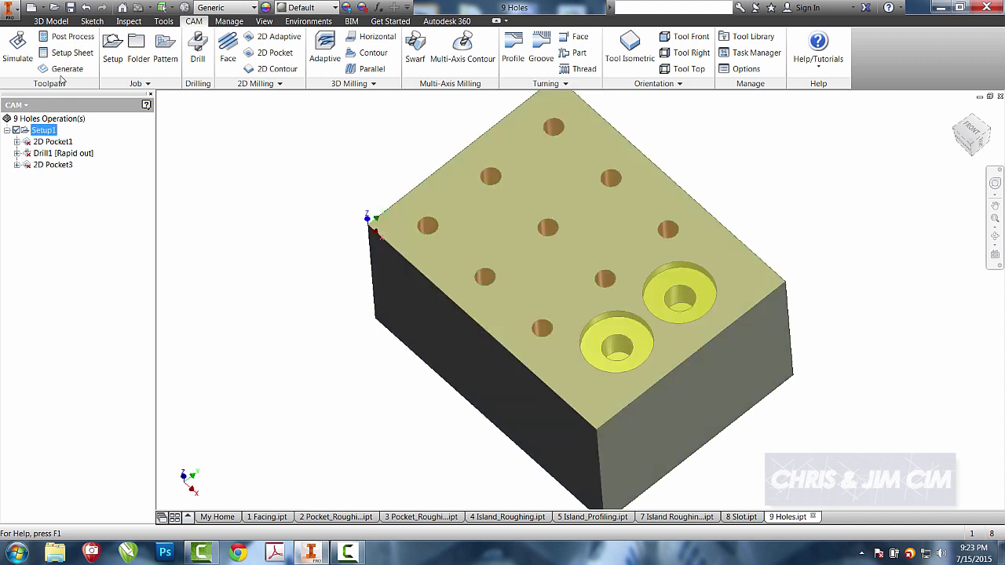
pyautogui.click(63, 69)
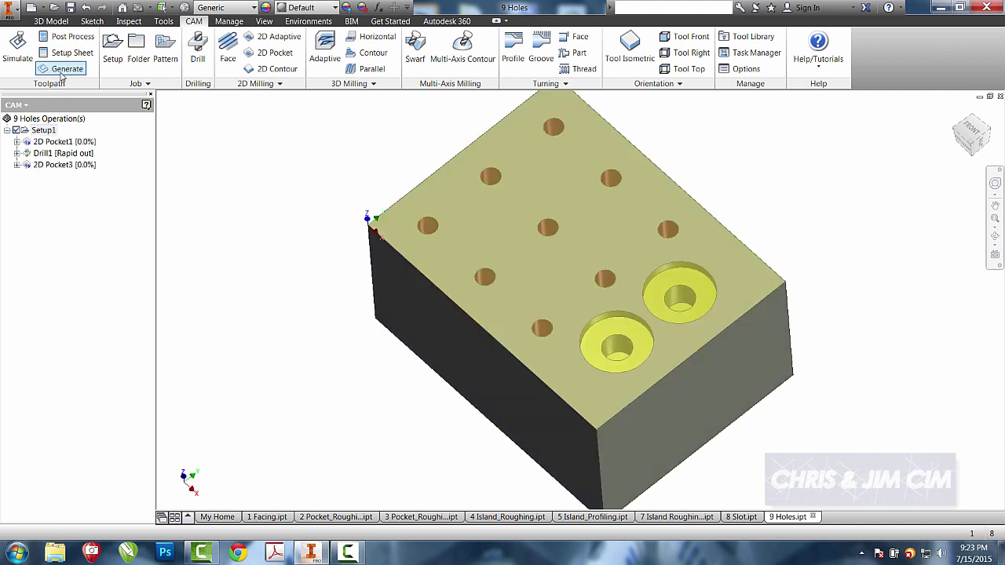